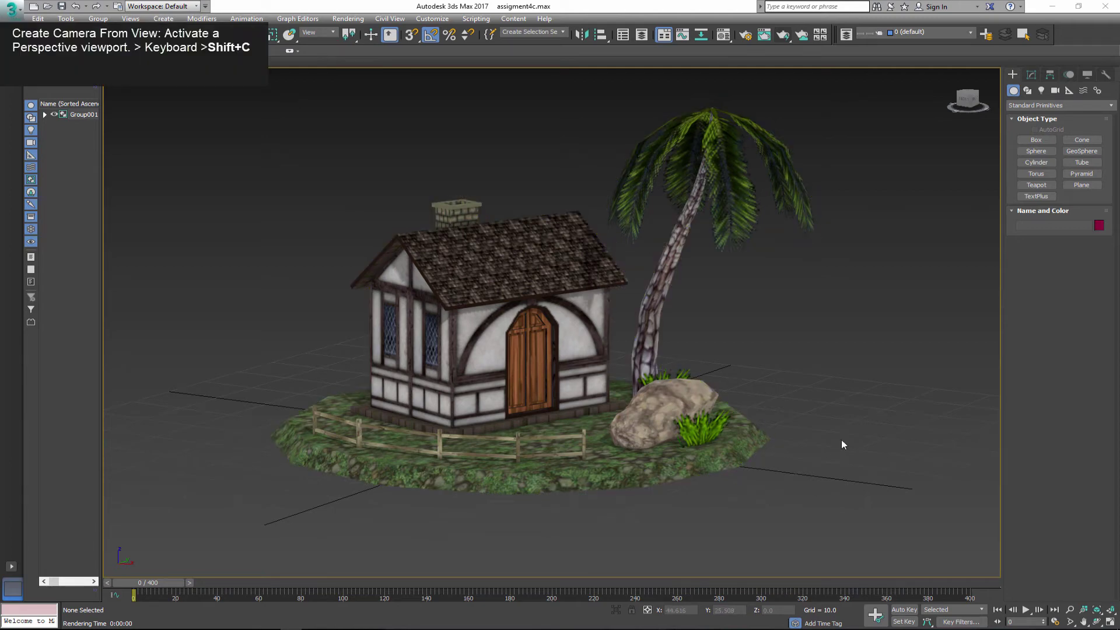
Step: Create a camera from the current perspective view and move it closer to the house in the top view, adjusting its framing
key(shift+c)
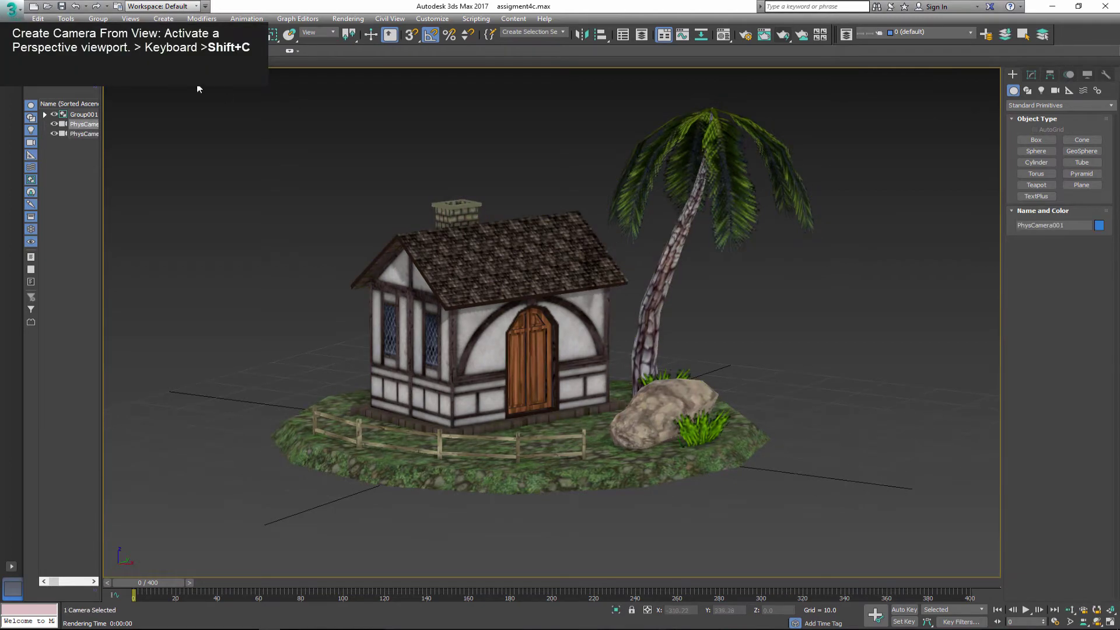
key(alt+w)
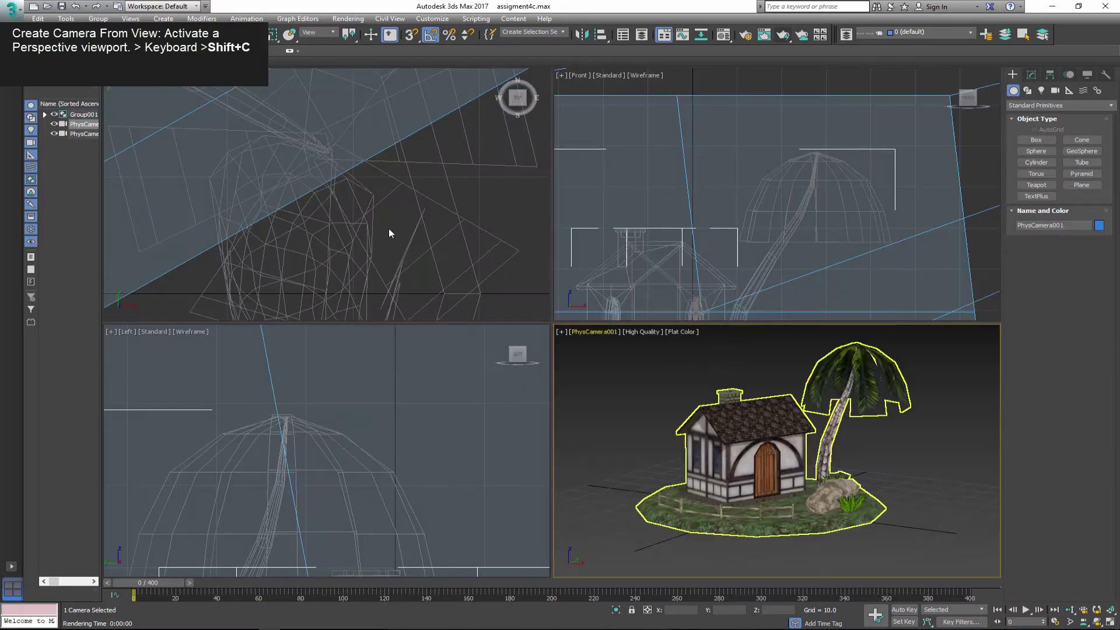
scroll(452, 260, down, 5)
middle_drag(435, 255, 355, 168)
scroll(356, 167, down, 8)
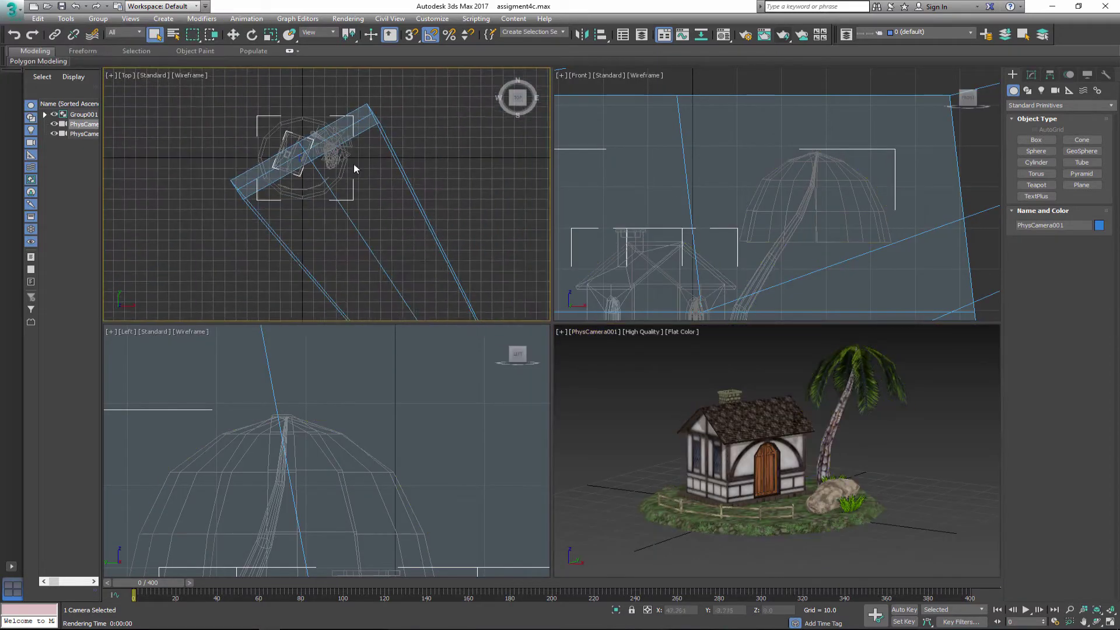
middle_drag(390, 231, 358, 199)
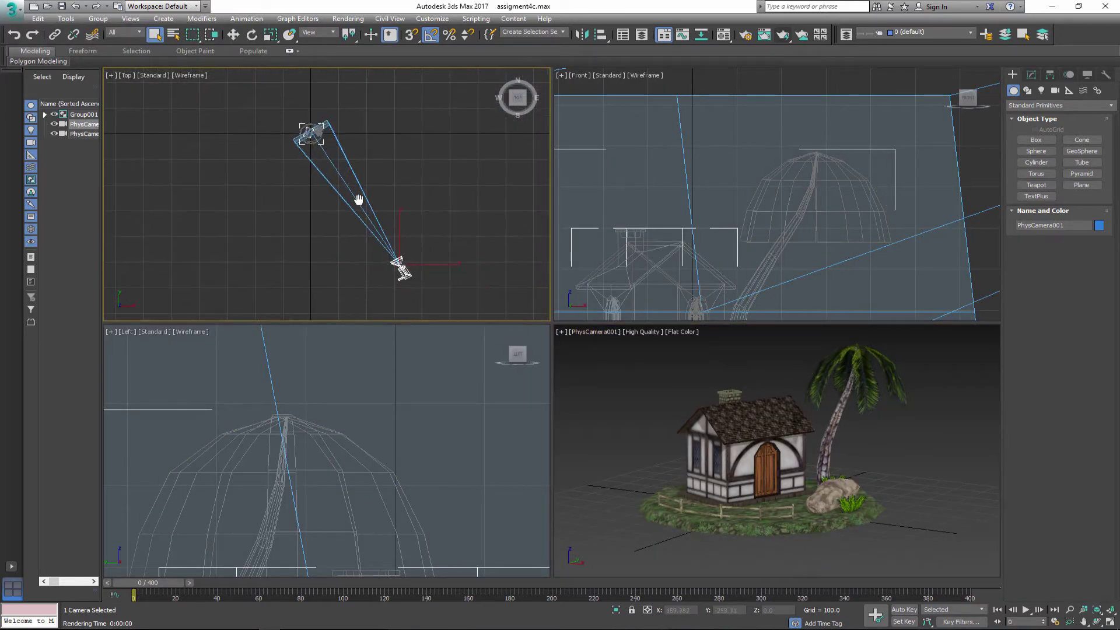
click(234, 34)
drag(414, 248, 392, 230)
middle_drag(671, 420, 752, 447)
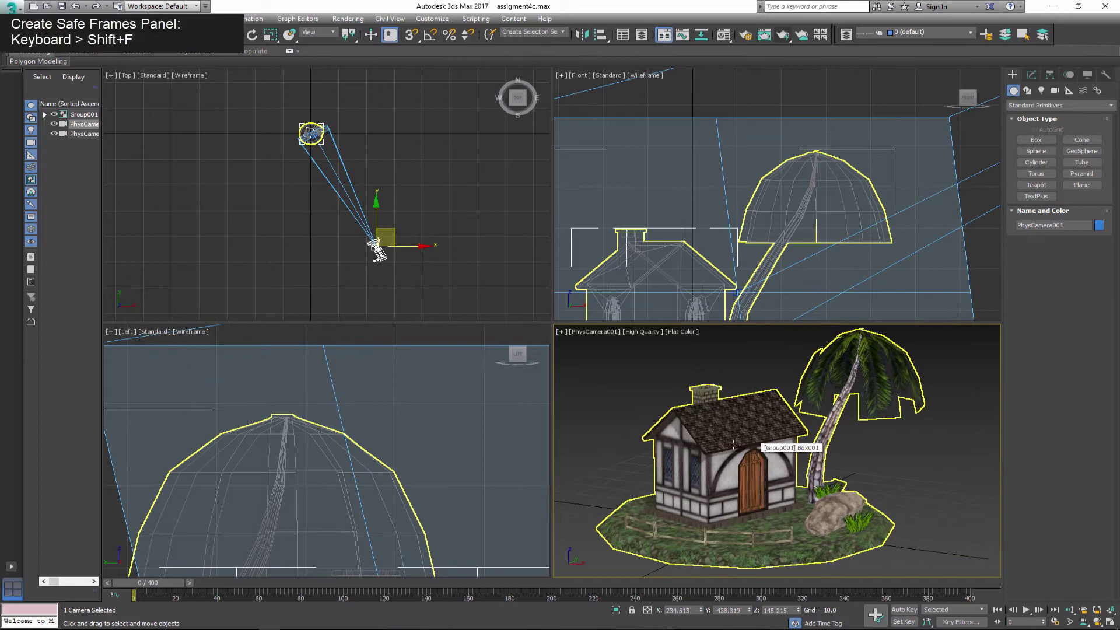
Step: Maximize the camera view, turn on its safe frames and reframe the house inside them
key(alt+w)
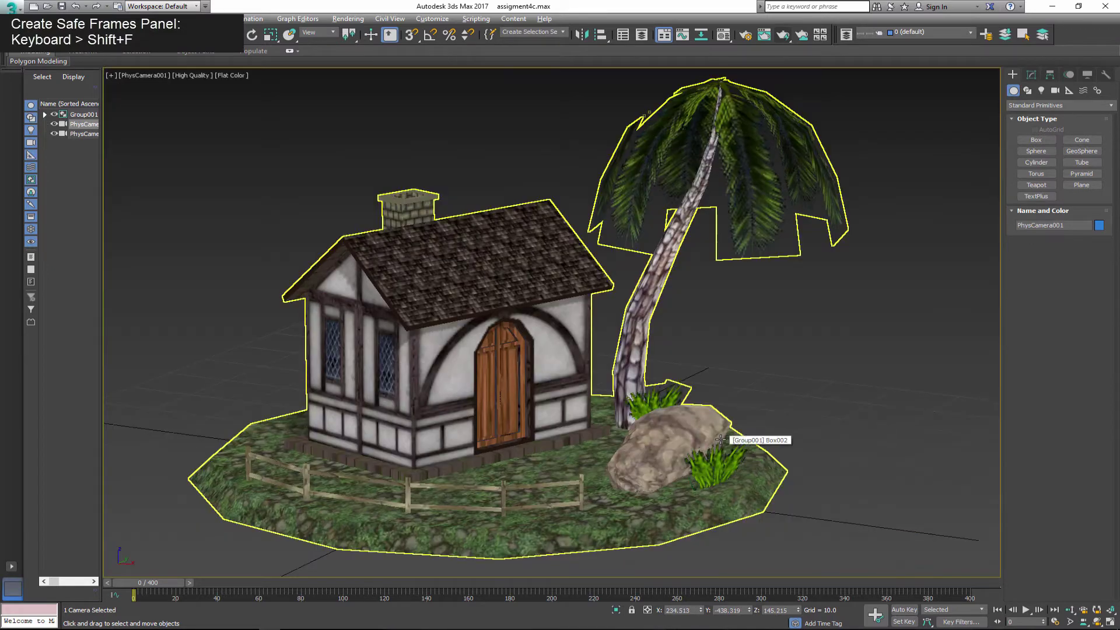
key(shift+f)
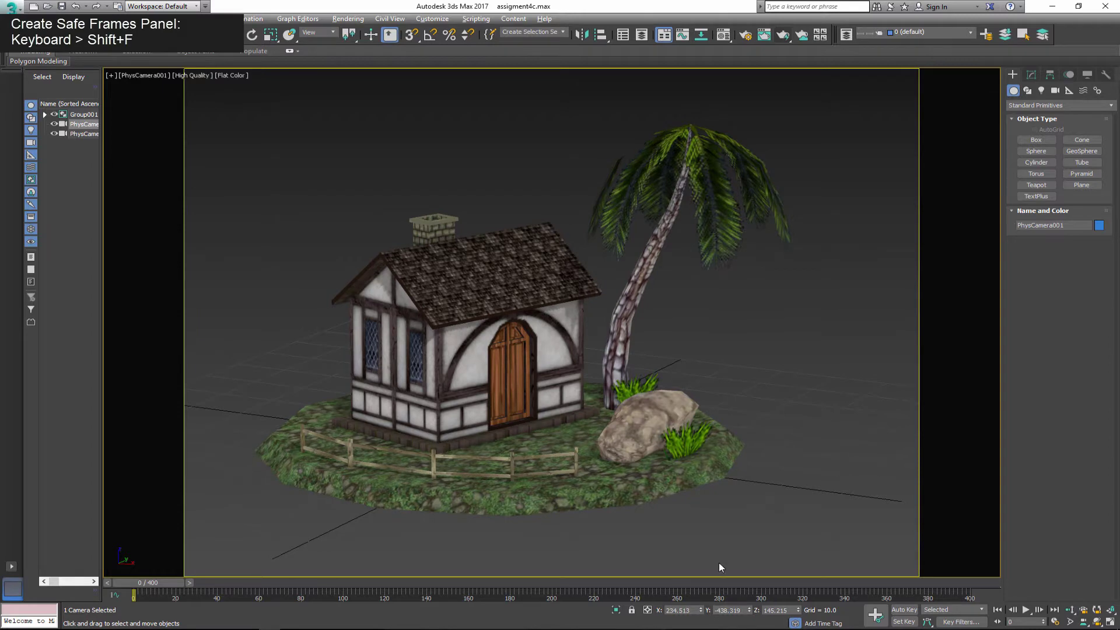
middle_drag(770, 453, 800, 477)
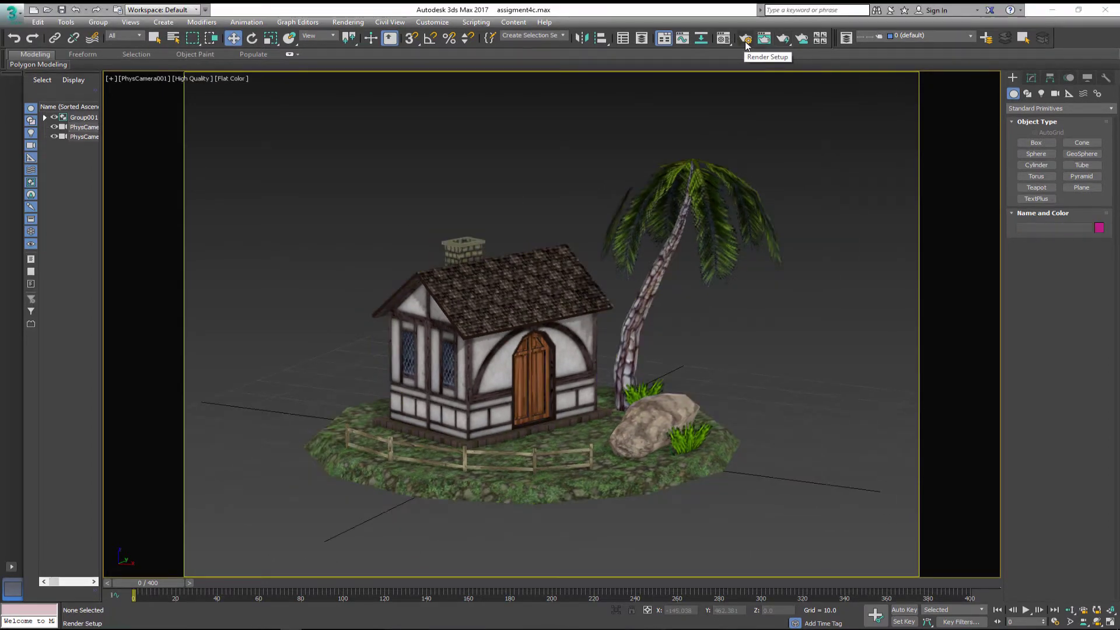
Step: Set the render output size to the HDTV (video) preset at 480x270
click(745, 39)
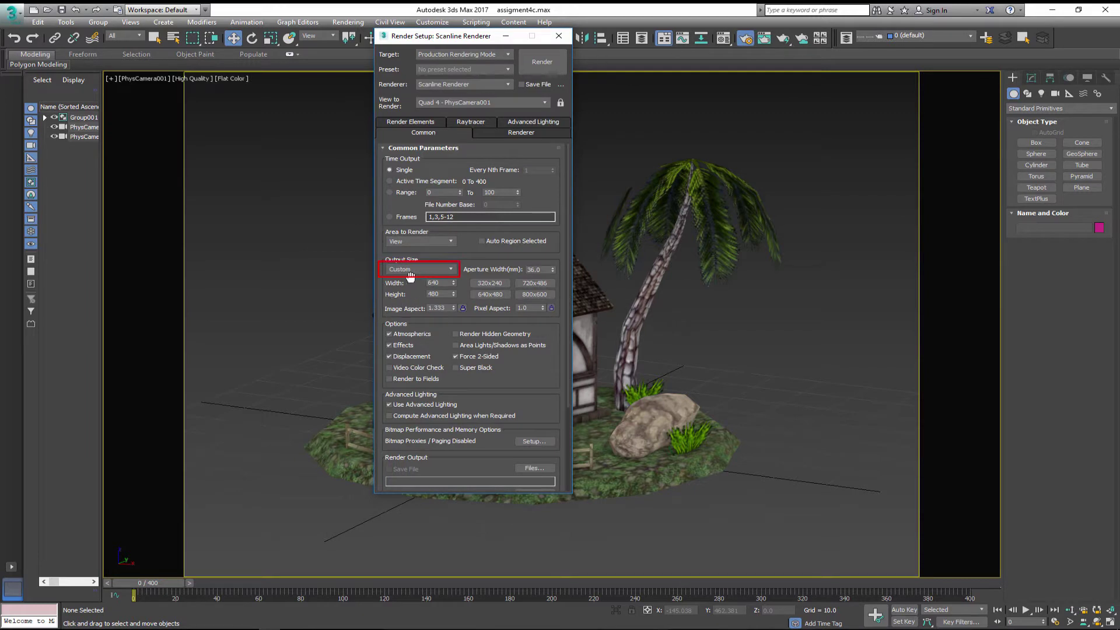
click(440, 271)
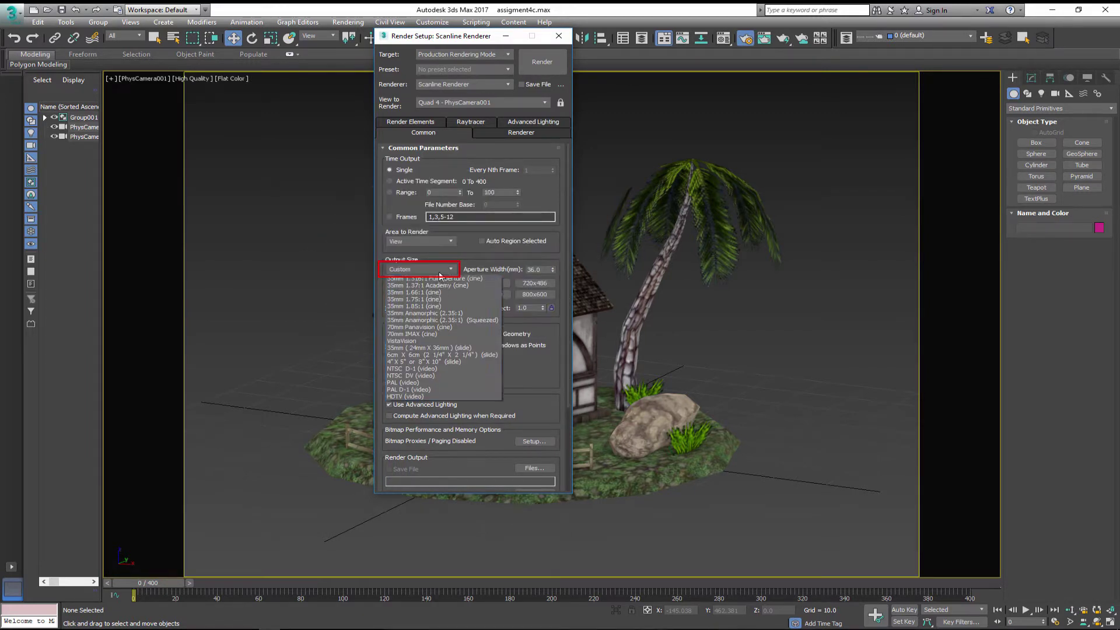
click(413, 404)
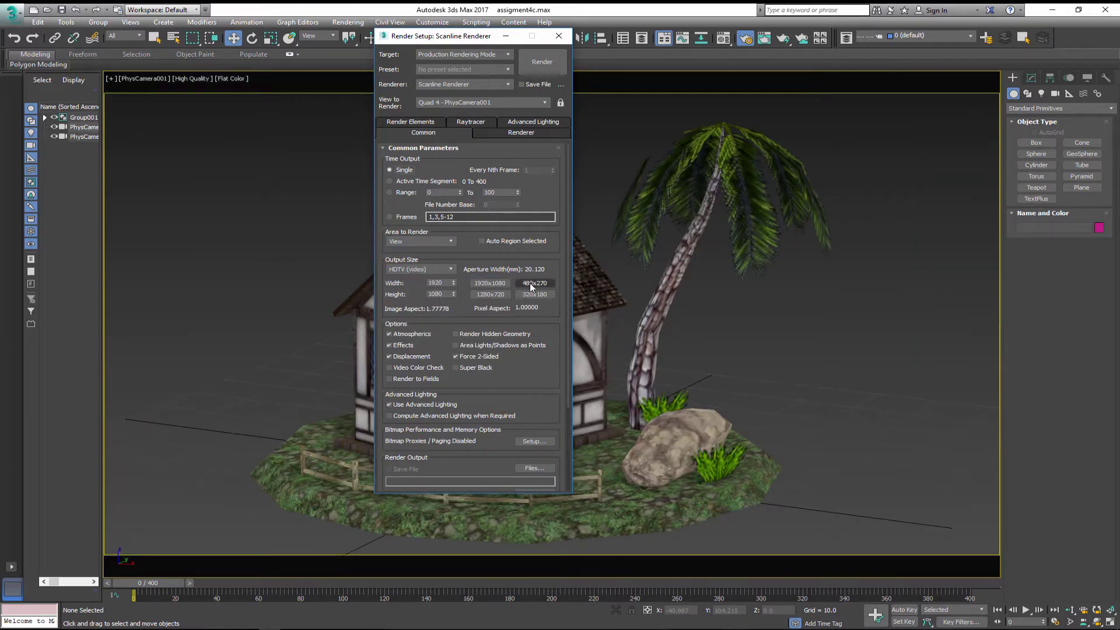
click(532, 284)
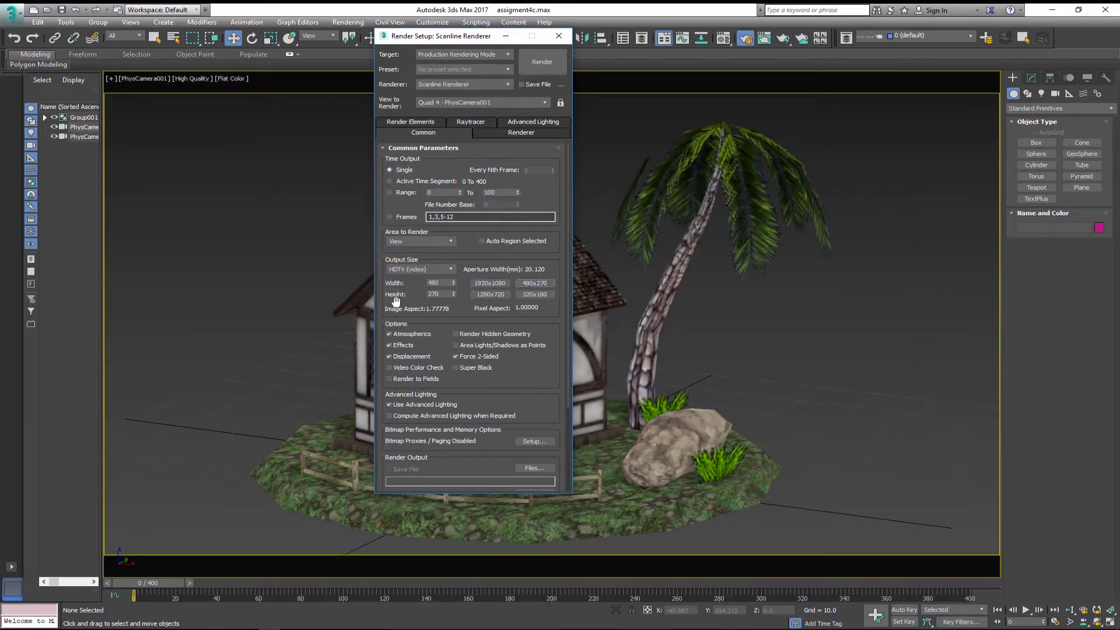
Step: Assign NVIDIA mental ray as the production renderer
click(455, 355)
scroll(467, 362, down, 4)
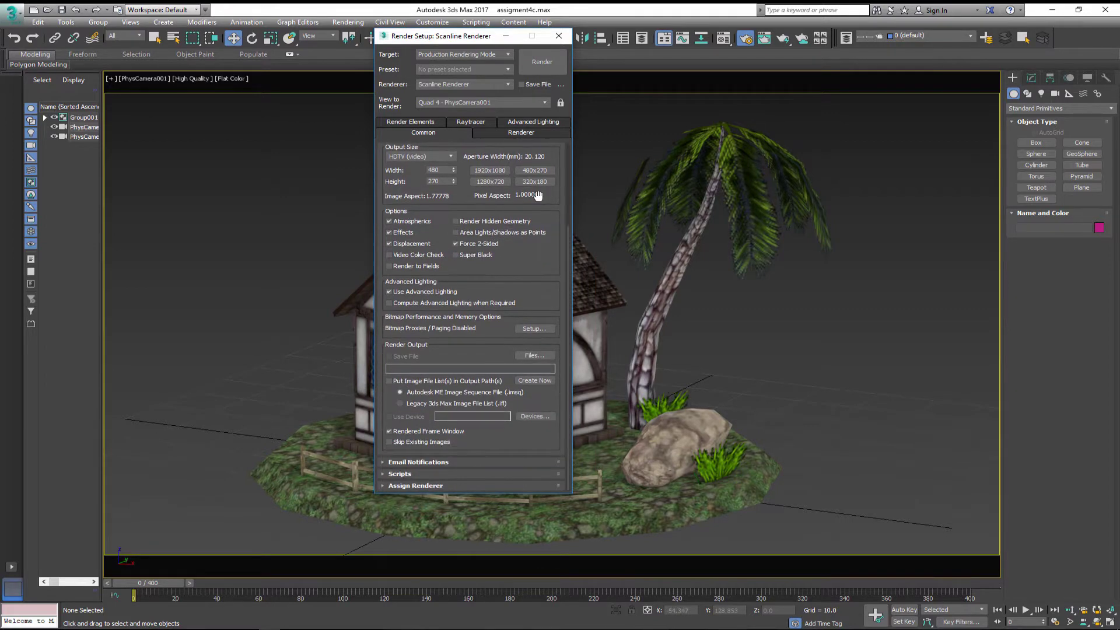
click(384, 488)
click(536, 438)
click(432, 211)
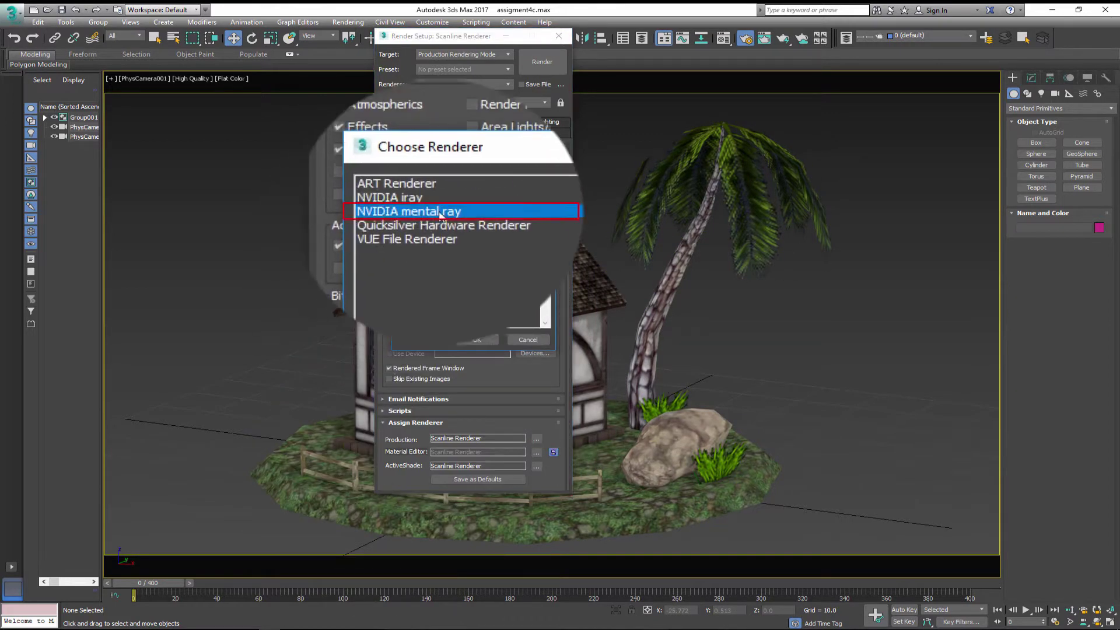
click(476, 340)
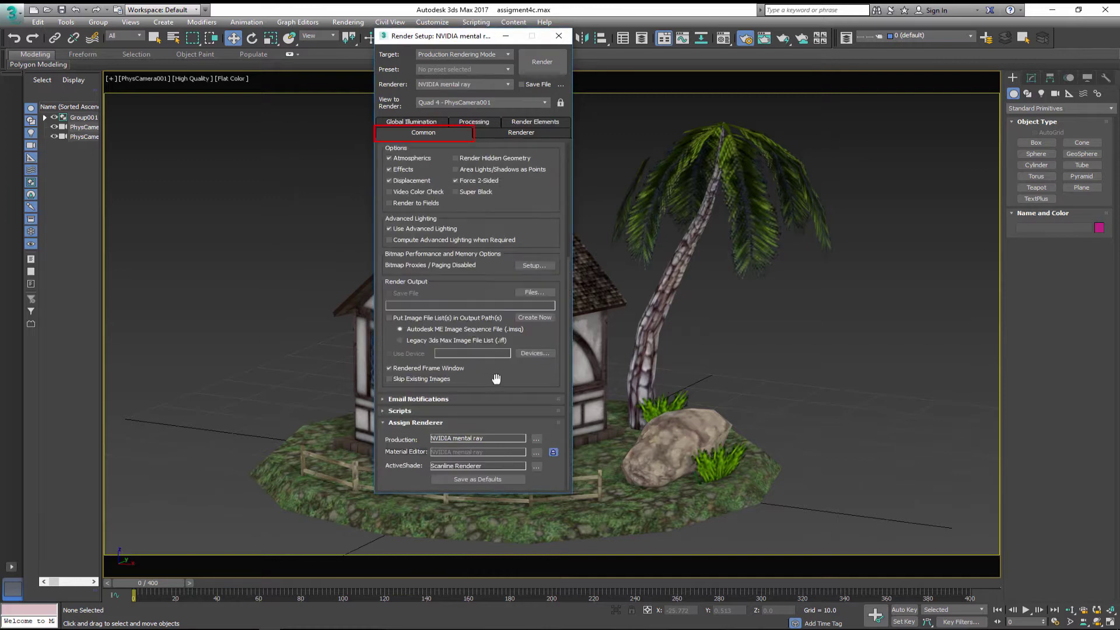
Step: Set Final Gathering to 300 rays per FG point, interpolation over 35 FG points, 2 diffuse bounces and Extremely High noise filtering
click(383, 122)
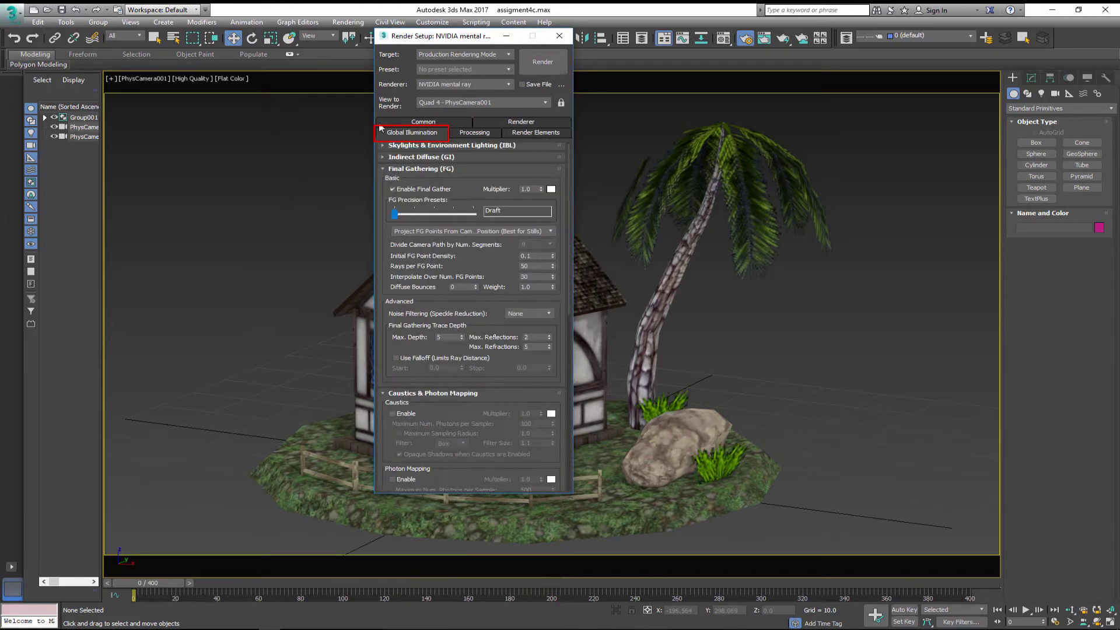
double_click(538, 265)
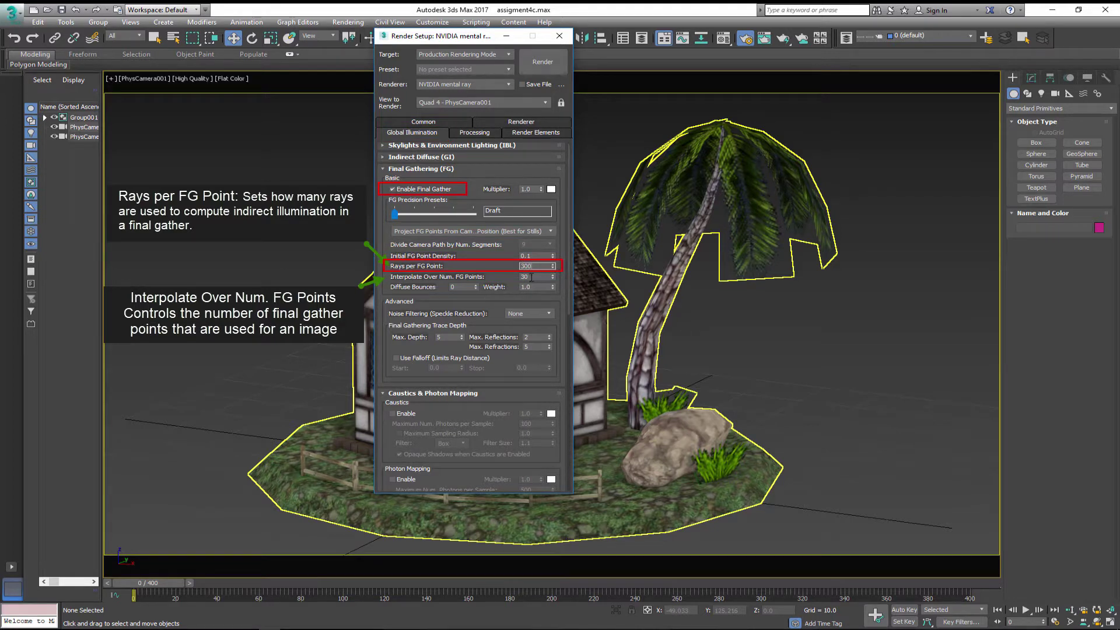
key(Tab)
drag(532, 278, 519, 276)
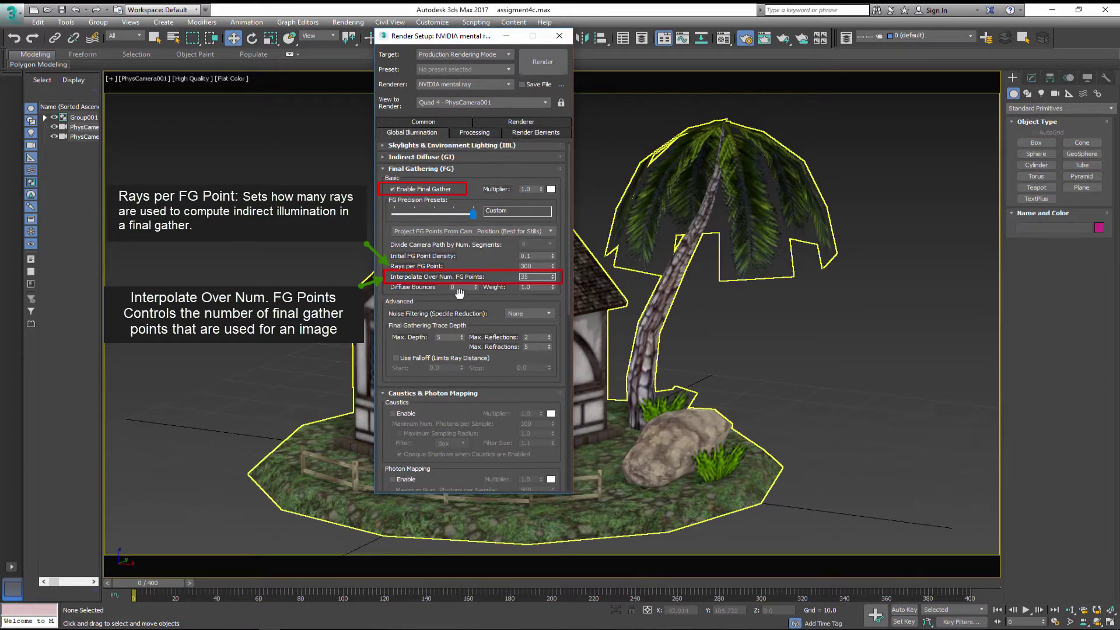
drag(469, 287, 442, 287)
text(2)
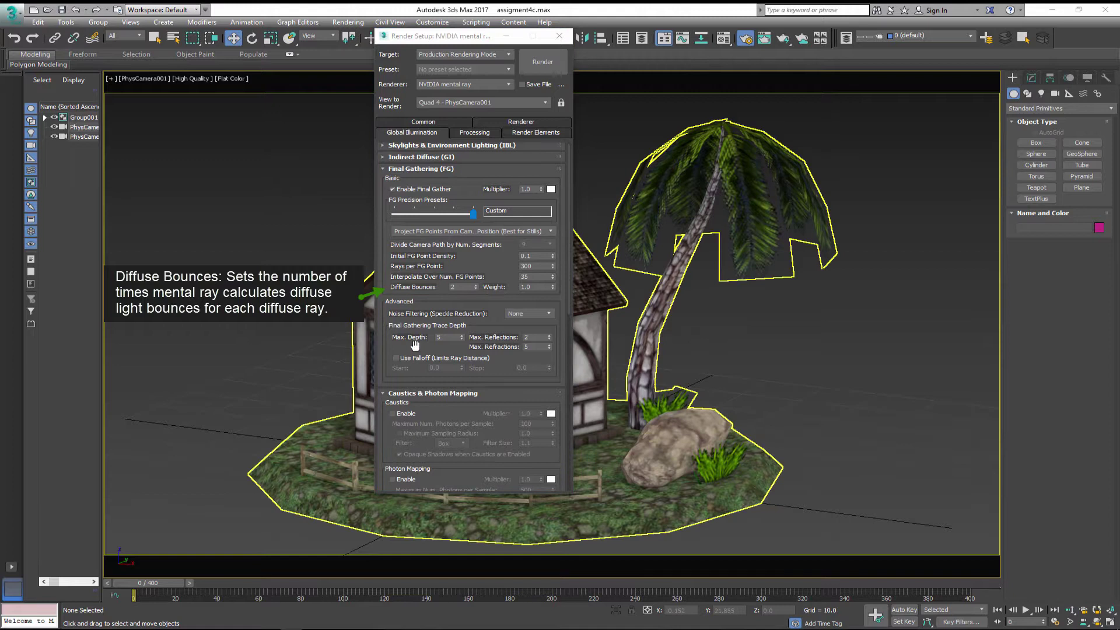
click(524, 315)
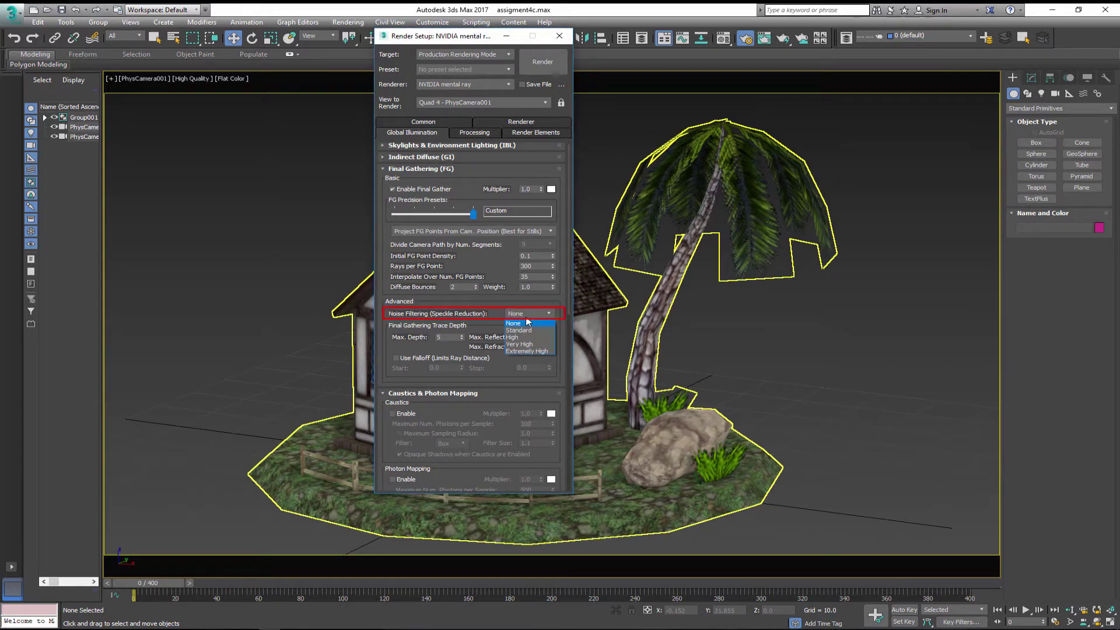
click(551, 351)
Step: Change the filter type in mental ray's sampling quality settings and close the render setup
click(521, 121)
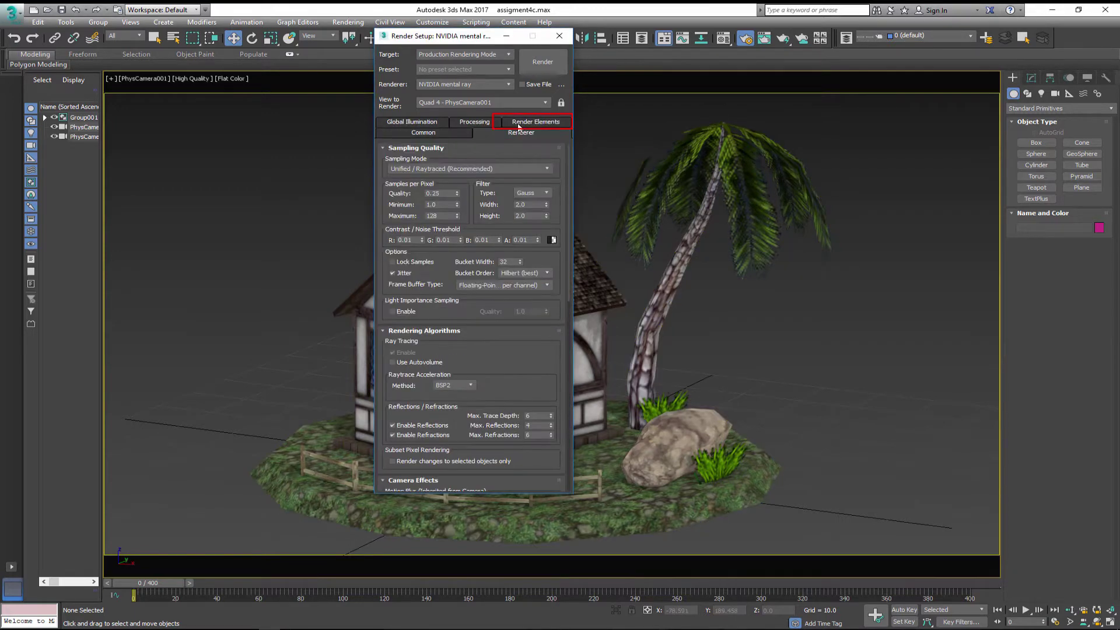
click(531, 195)
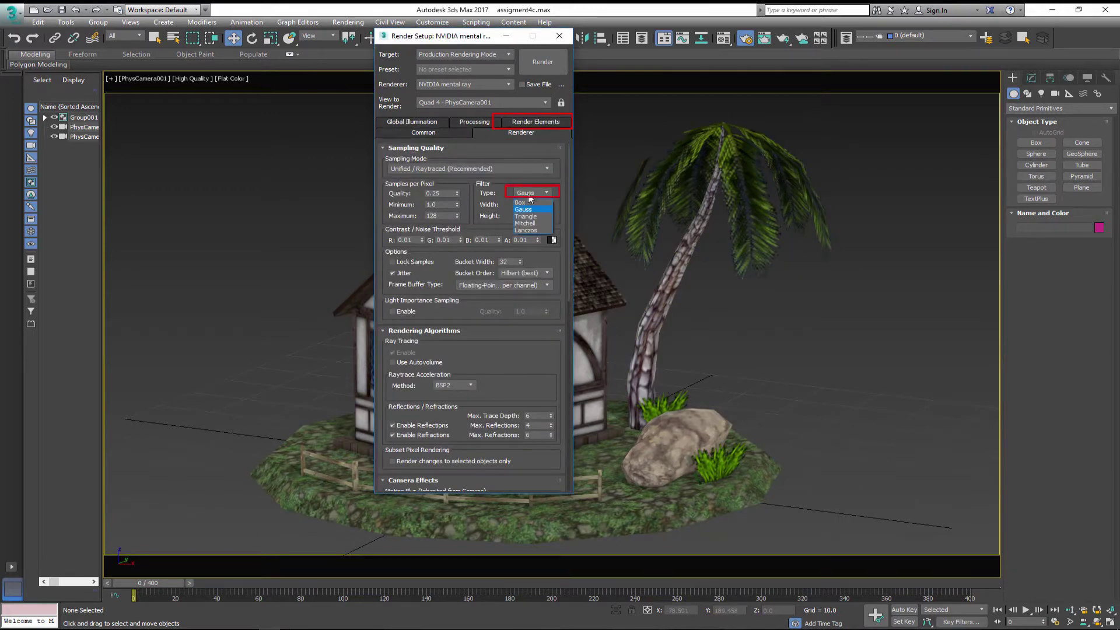
click(529, 227)
click(398, 131)
click(428, 124)
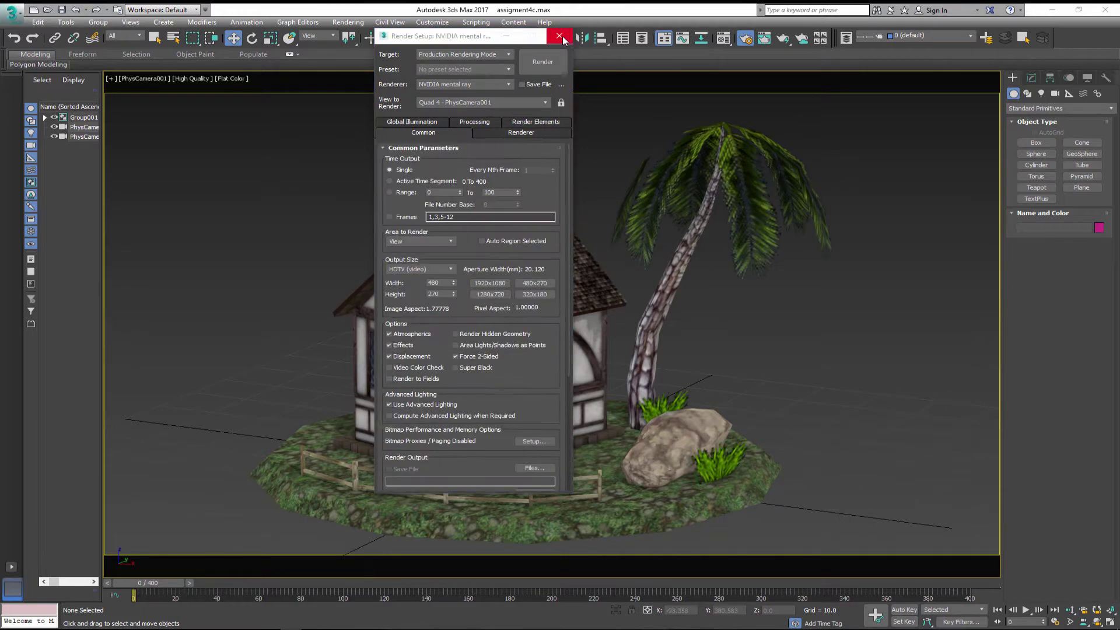
click(559, 36)
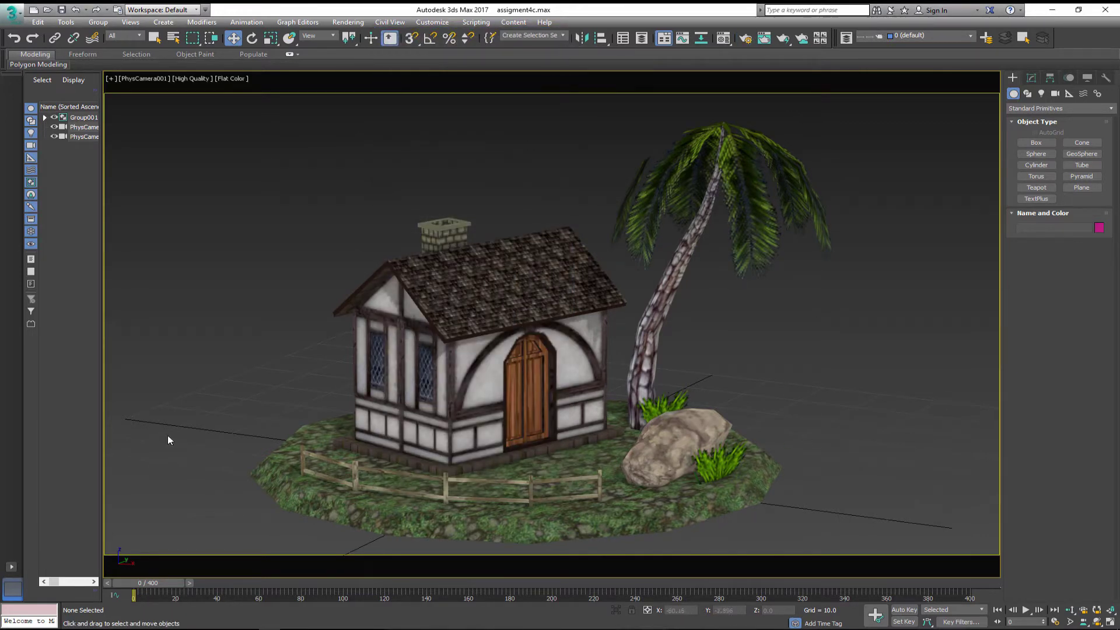
Step: Draw a ground plane about 1880 long and 2036 wide around the scene in the top view, with one length and one width segment
key(t)
key(z)
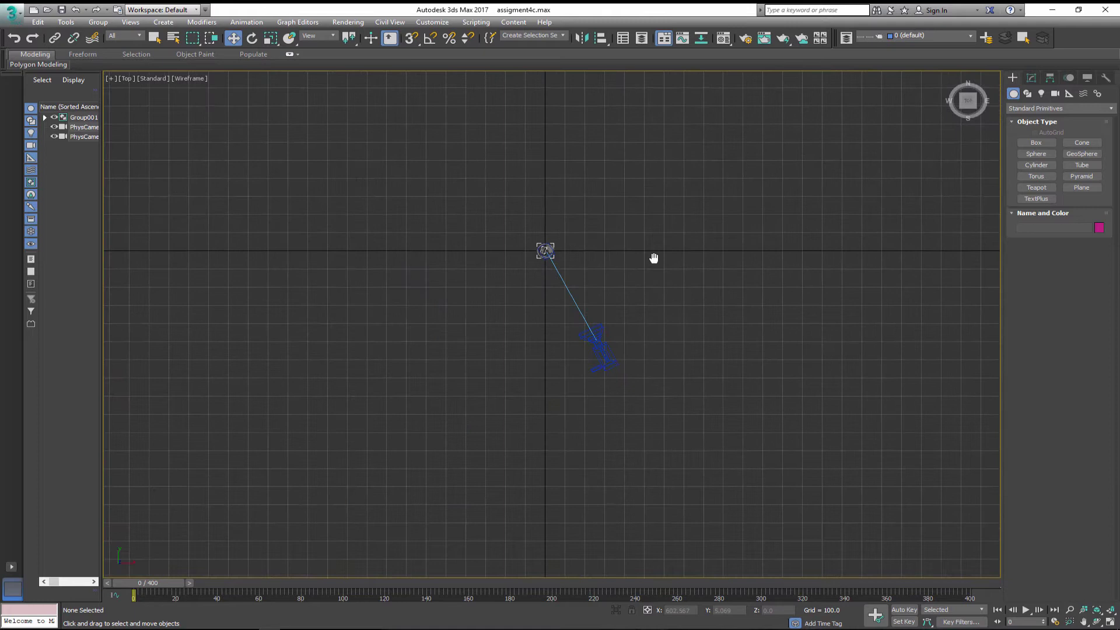
click(1081, 187)
mouse_move(366, 129)
mouse_down()
mouse_move(700, 431)
mouse_move(769, 470)
mouse_up()
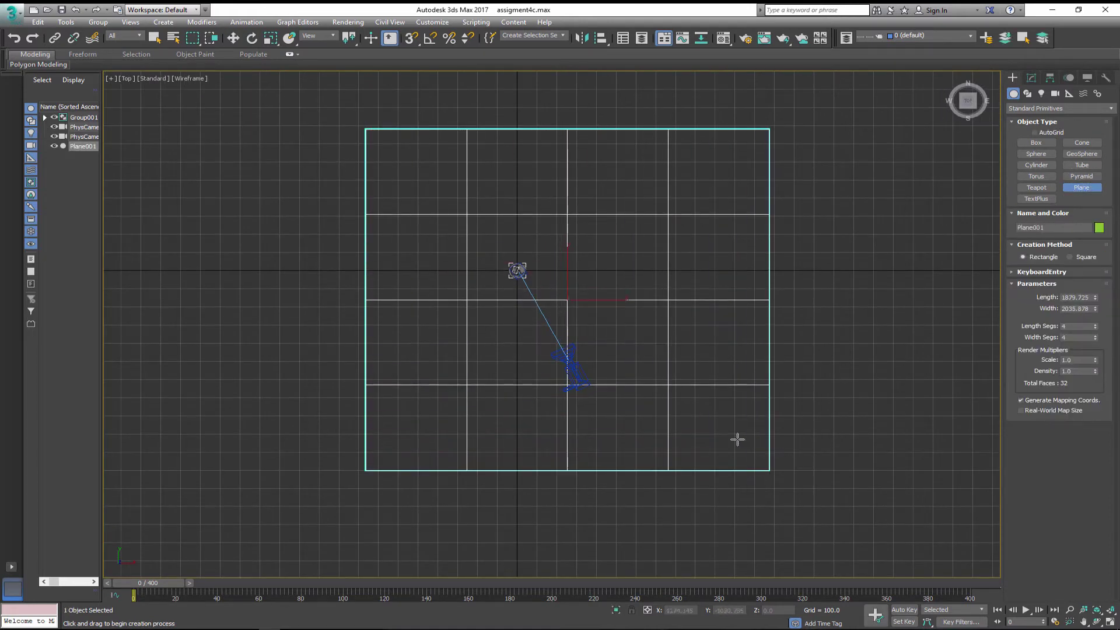
right_click(1095, 328)
right_click(1096, 339)
Step: Move the ground plane to X 0 and Y 0 and return to the camera view
click(236, 41)
drag(697, 610, 611, 610)
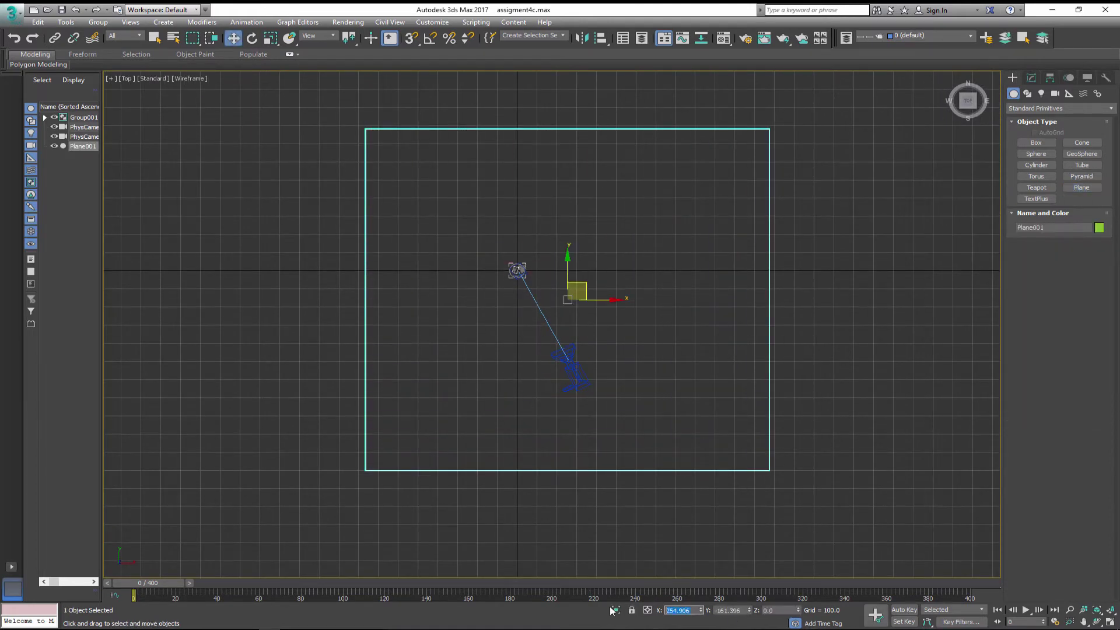
text(0)
key(Return)
drag(748, 610, 712, 610)
text(0)
key(Return)
key(c)
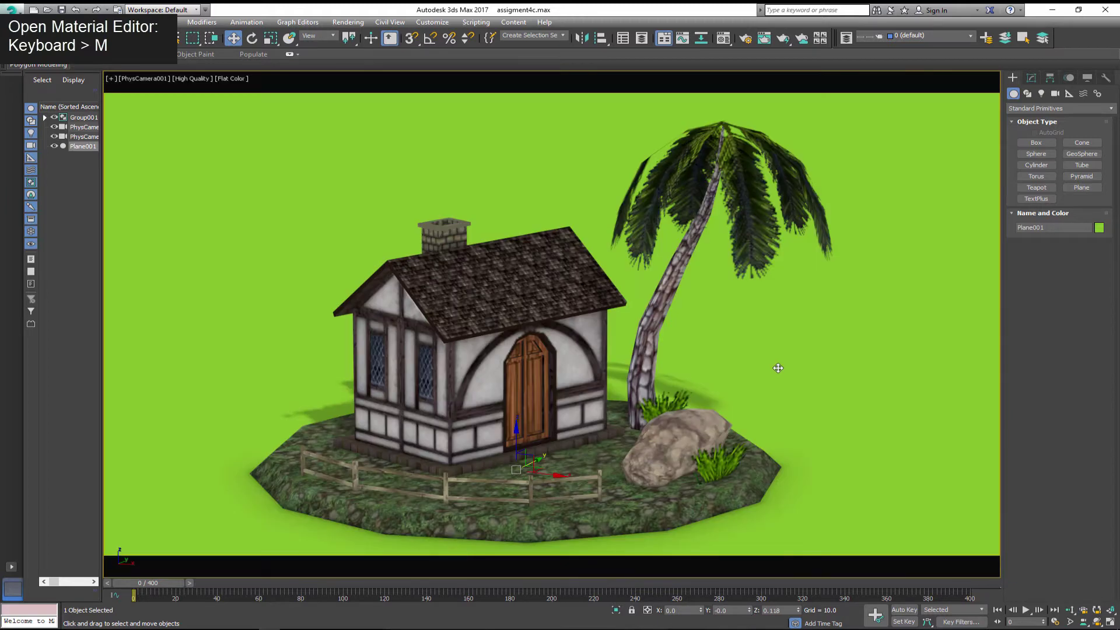
Step: Change the unused 02 - Default material to the mental ray Arch & Design type
key(m)
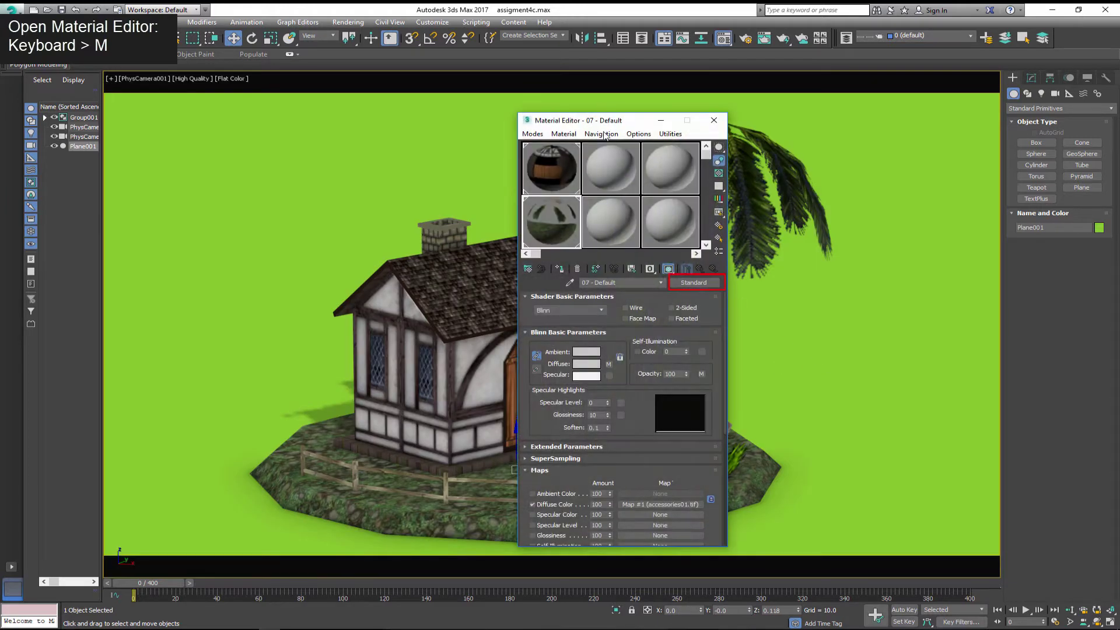
click(611, 168)
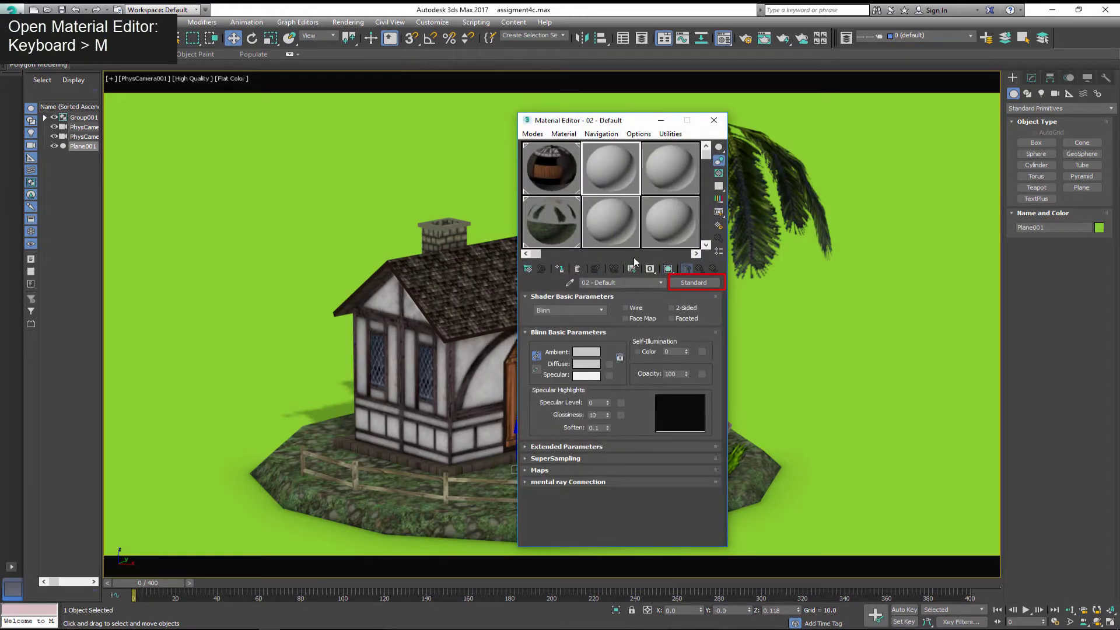
click(699, 285)
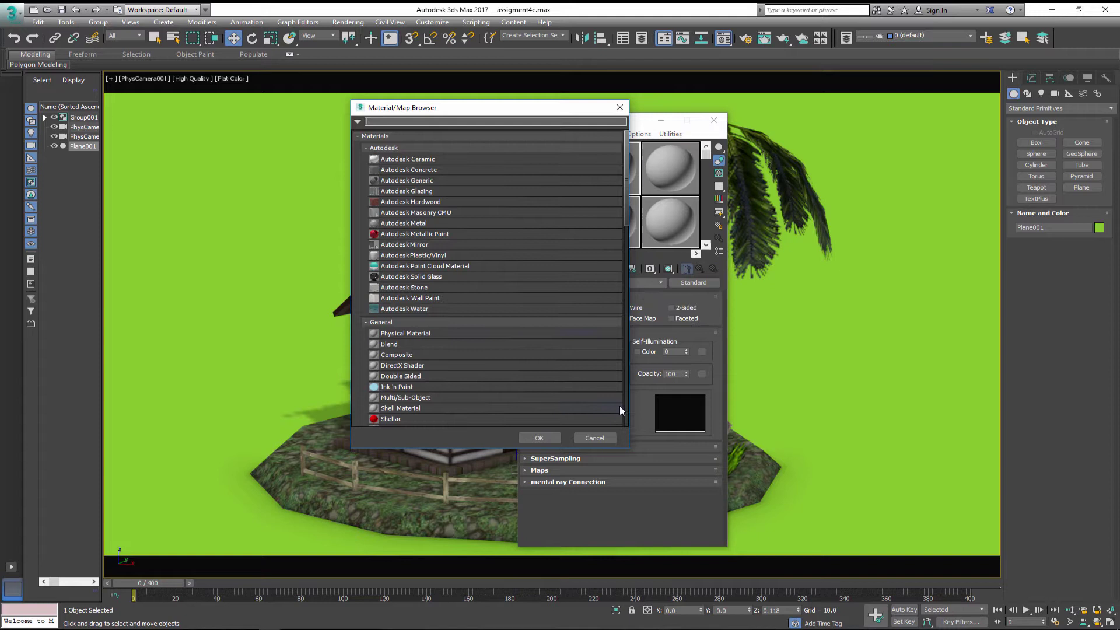
scroll(441, 334, down, 1)
scroll(440, 333, down, 5)
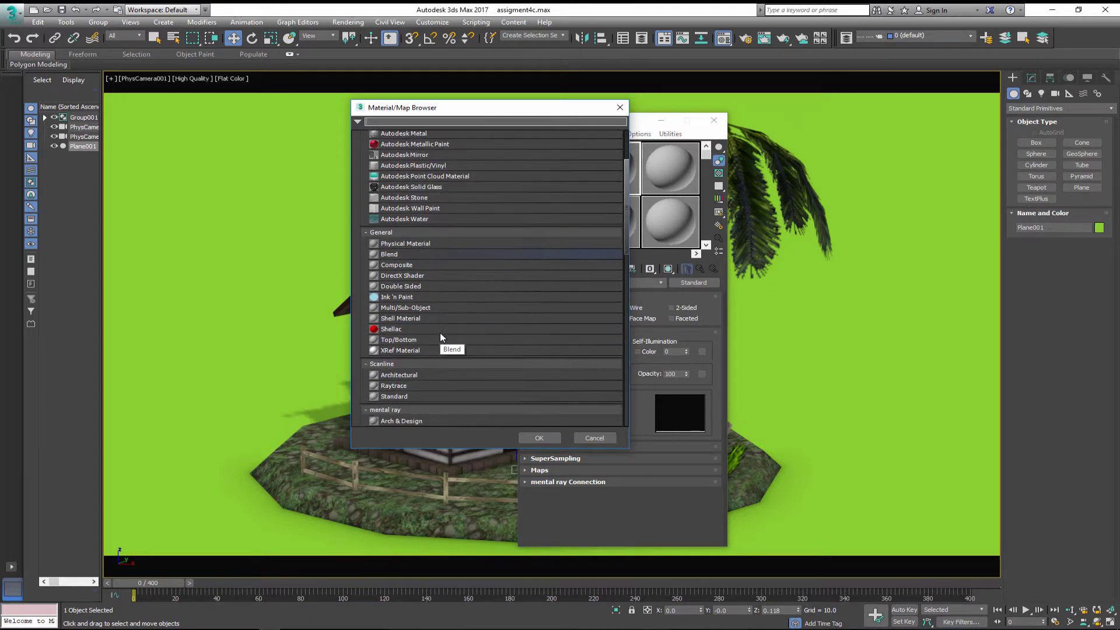
scroll(440, 335, down, 1)
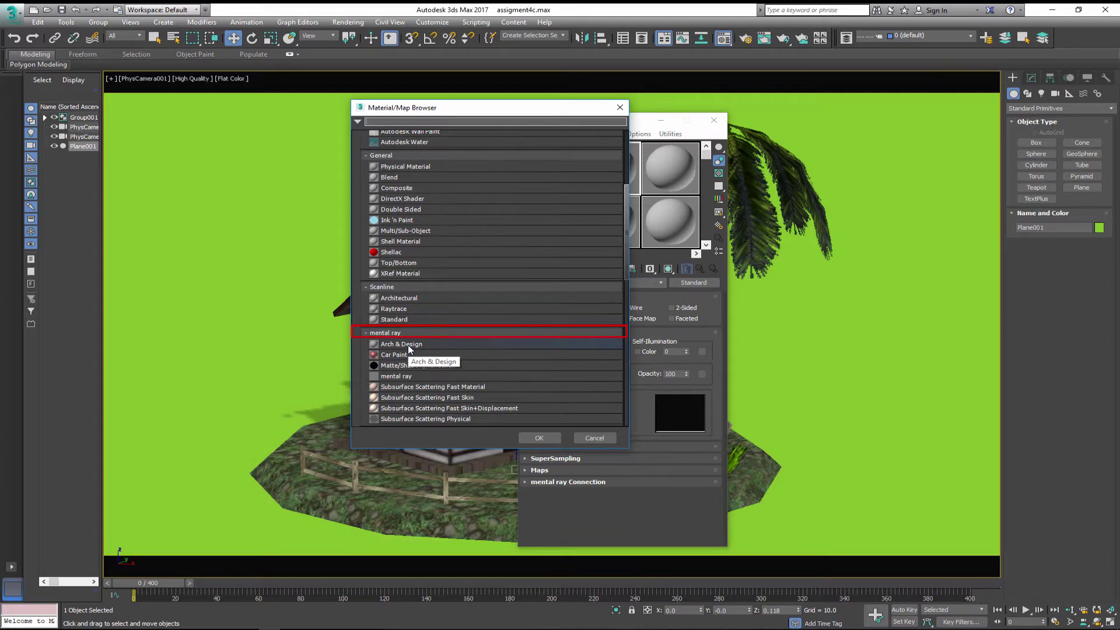
click(453, 345)
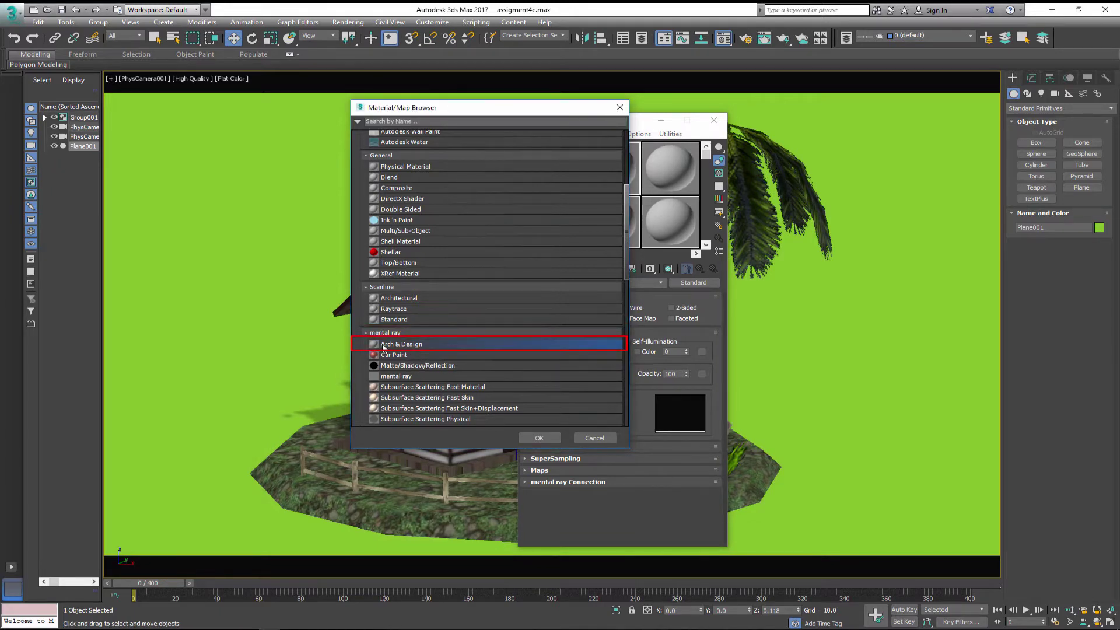
click(533, 439)
Step: Apply the Water, Reflective surface (Thin Geometry) template to the 02 - Default Arch & Design material
drag(665, 385, 663, 386)
click(665, 306)
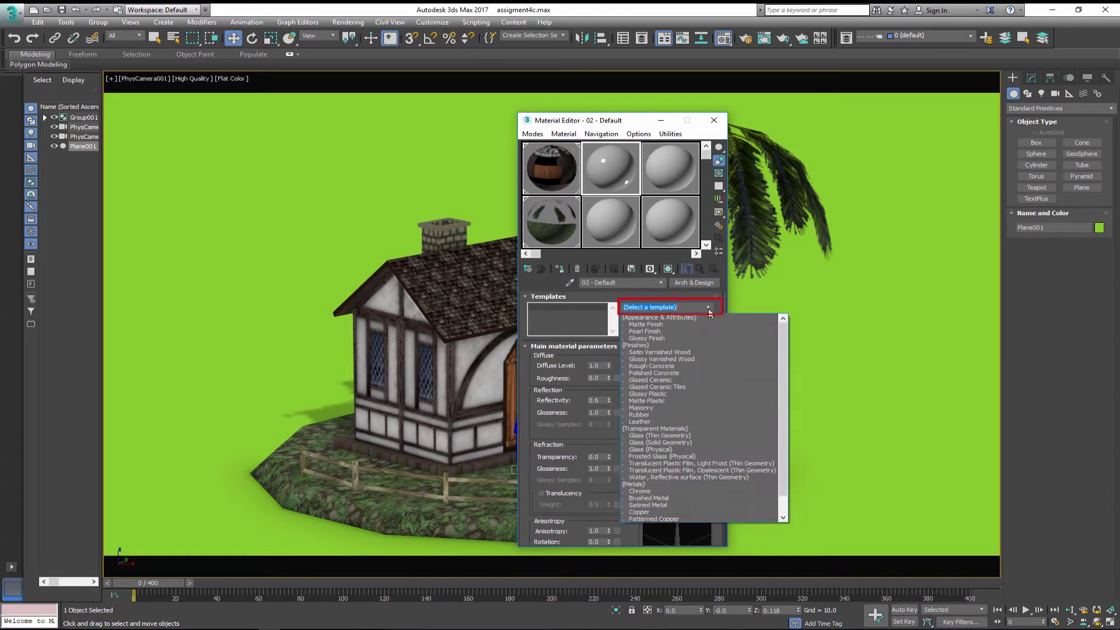
drag(782, 380, 782, 401)
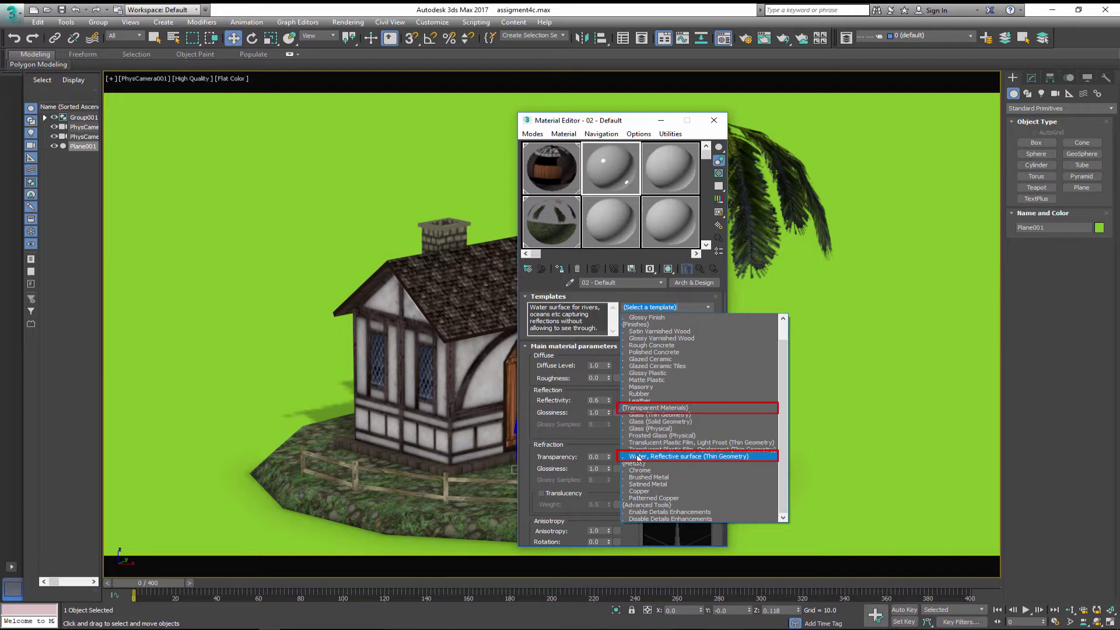
click(732, 456)
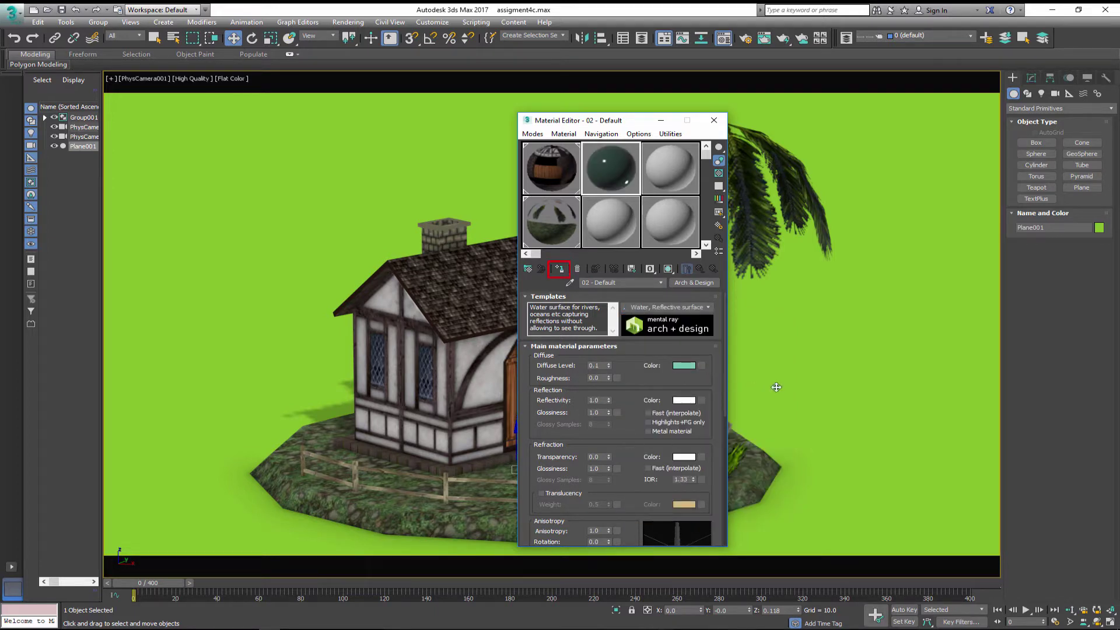
Step: Assign the 02 - Default water material to the selected ground plane with all four viewports shown, and close the Material Editor
key(alt+w)
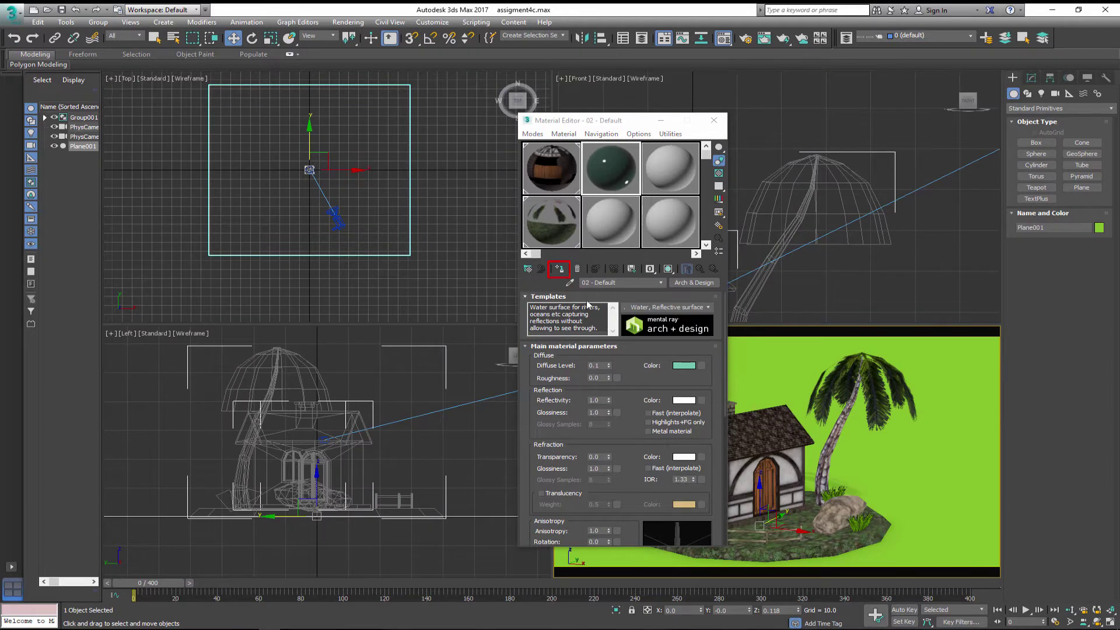
click(558, 268)
drag(628, 124, 350, 138)
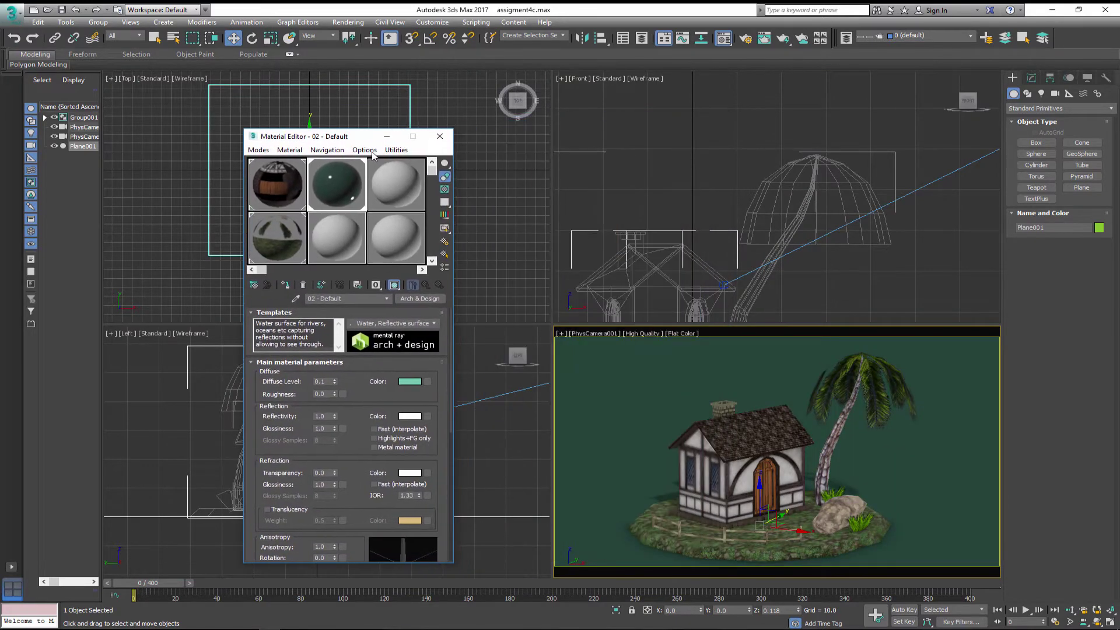
click(437, 136)
Step: Create a Daylight system at the house with an orbital scale of about 95, accepting mr Photographic Exposure Control at EV 15
click(1097, 93)
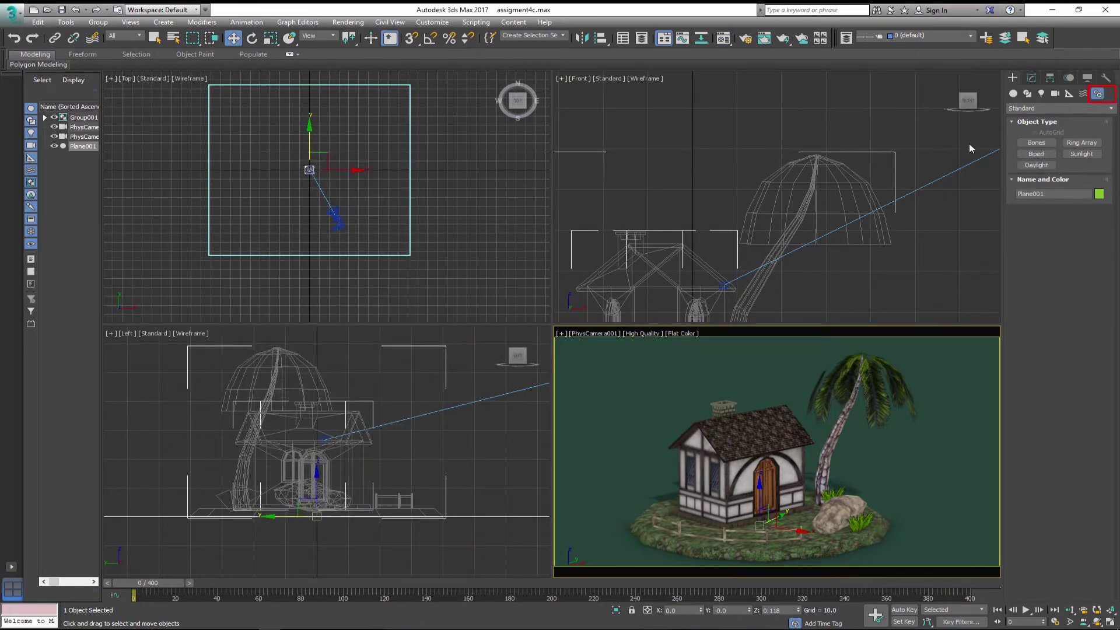
click(1029, 166)
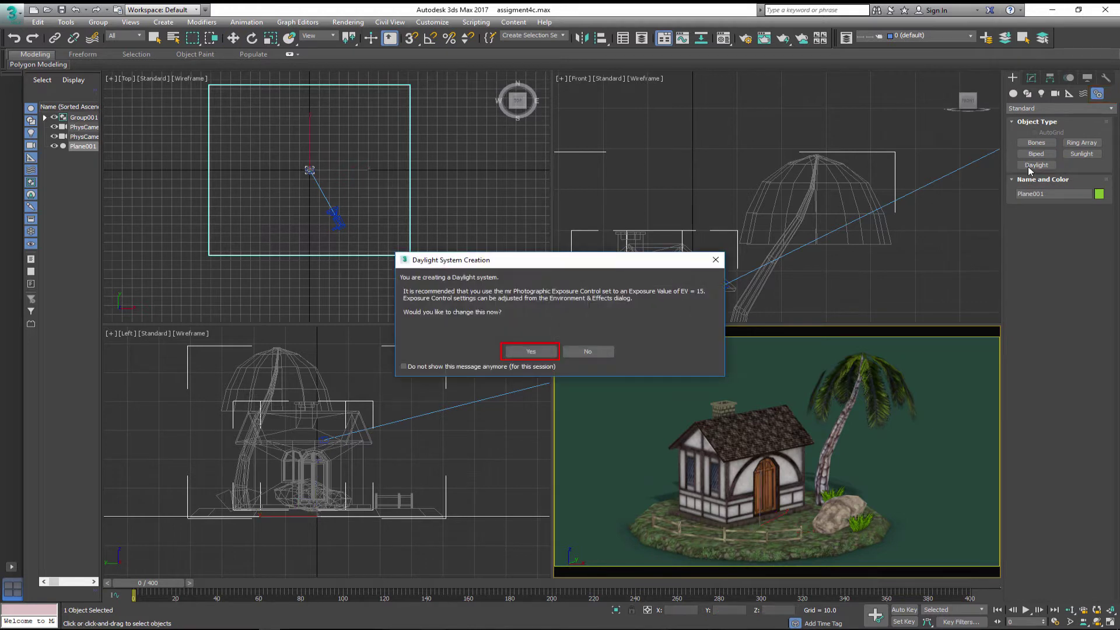
click(530, 351)
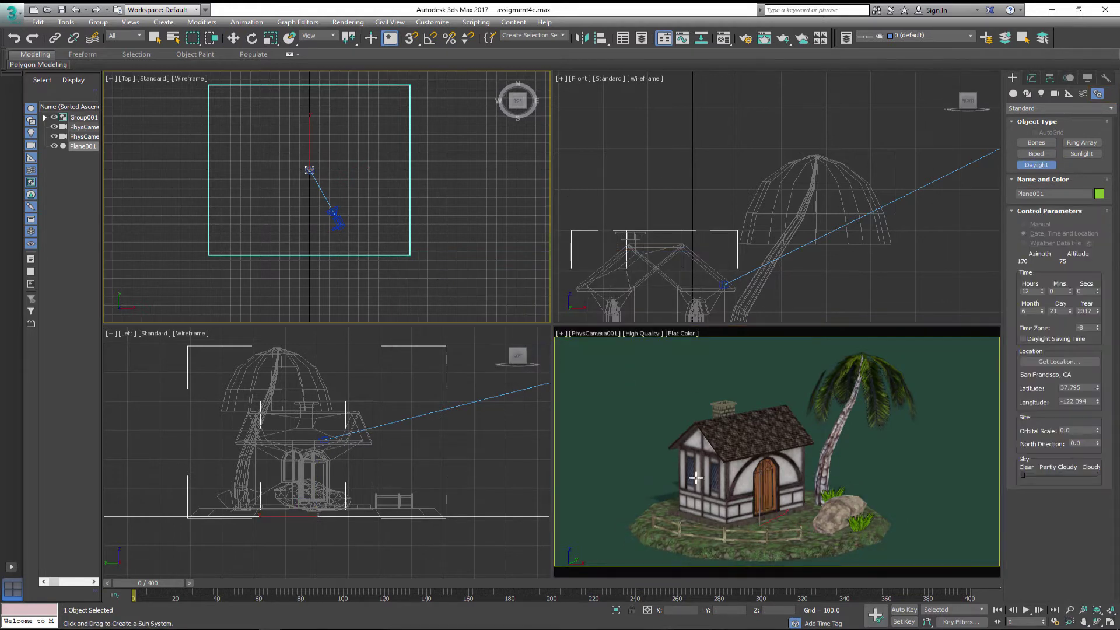
drag(776, 497, 782, 401)
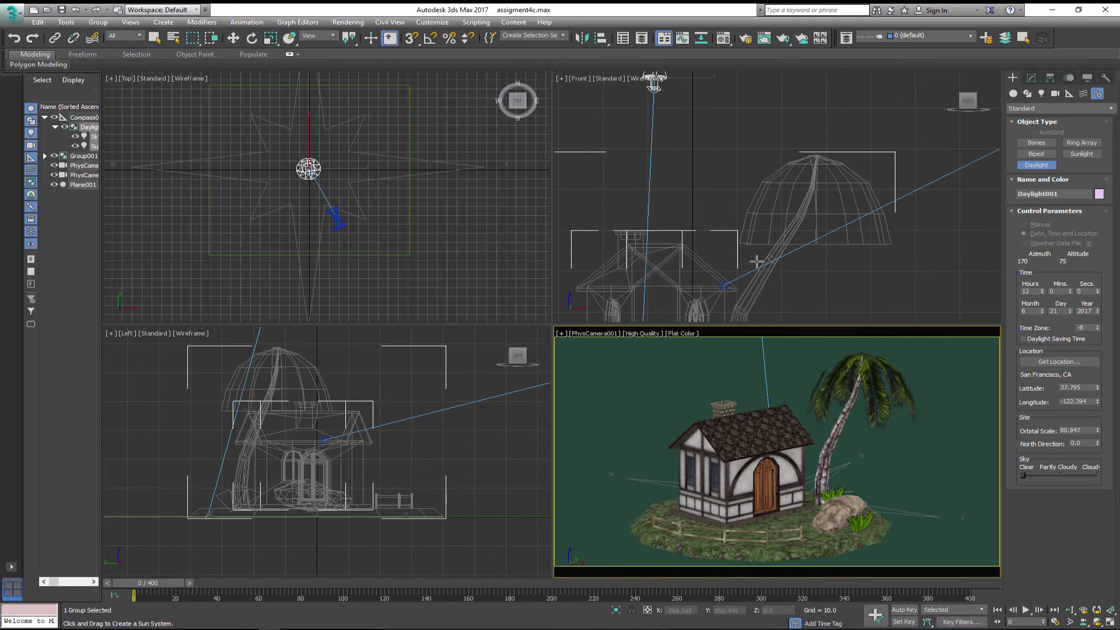
click(757, 225)
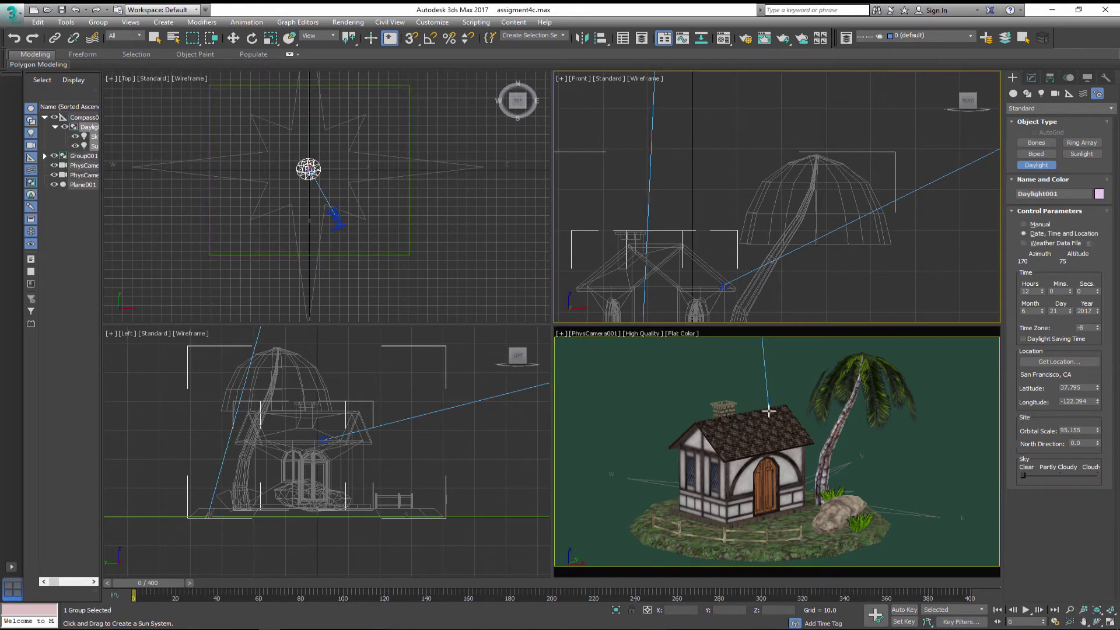
Step: Open the daylight system's position setup and examine the map regions available for its geographic location
click(233, 38)
click(1031, 78)
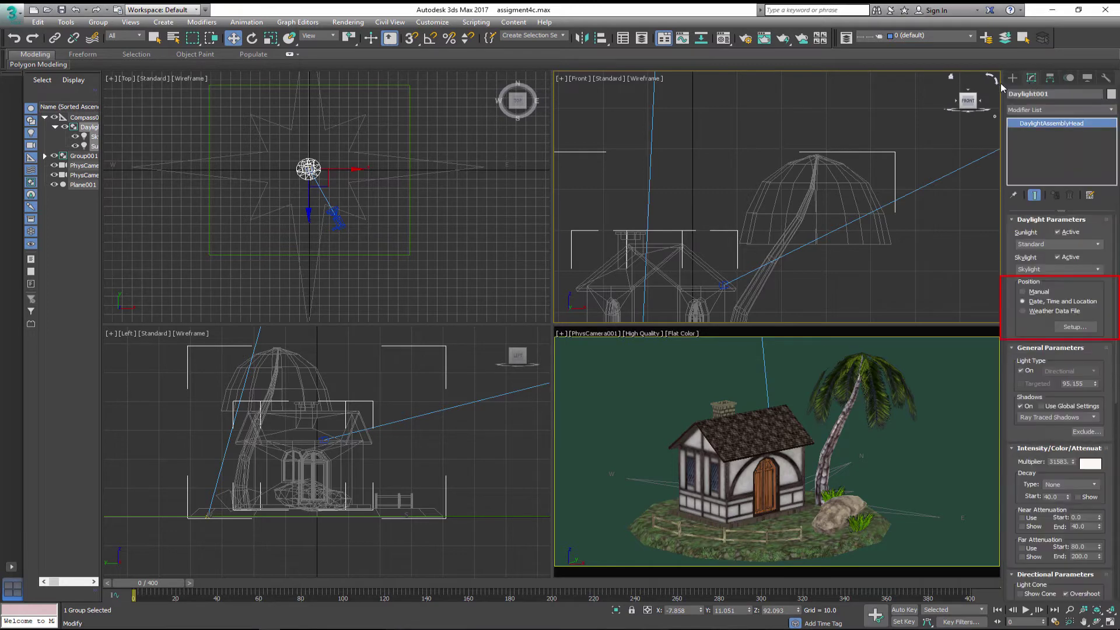
click(1076, 327)
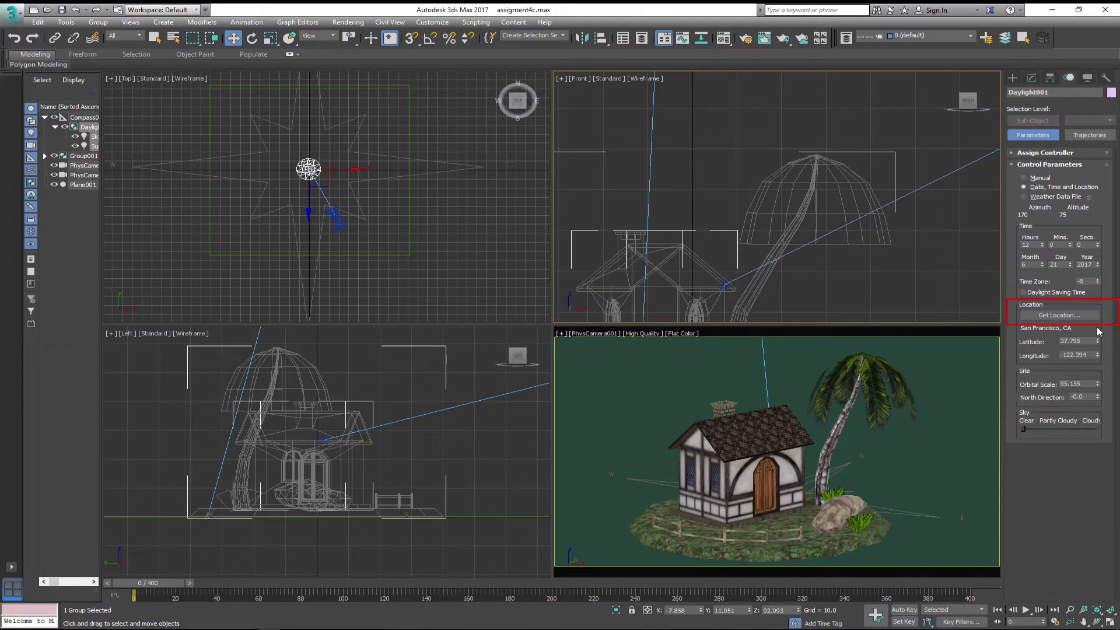
click(1045, 313)
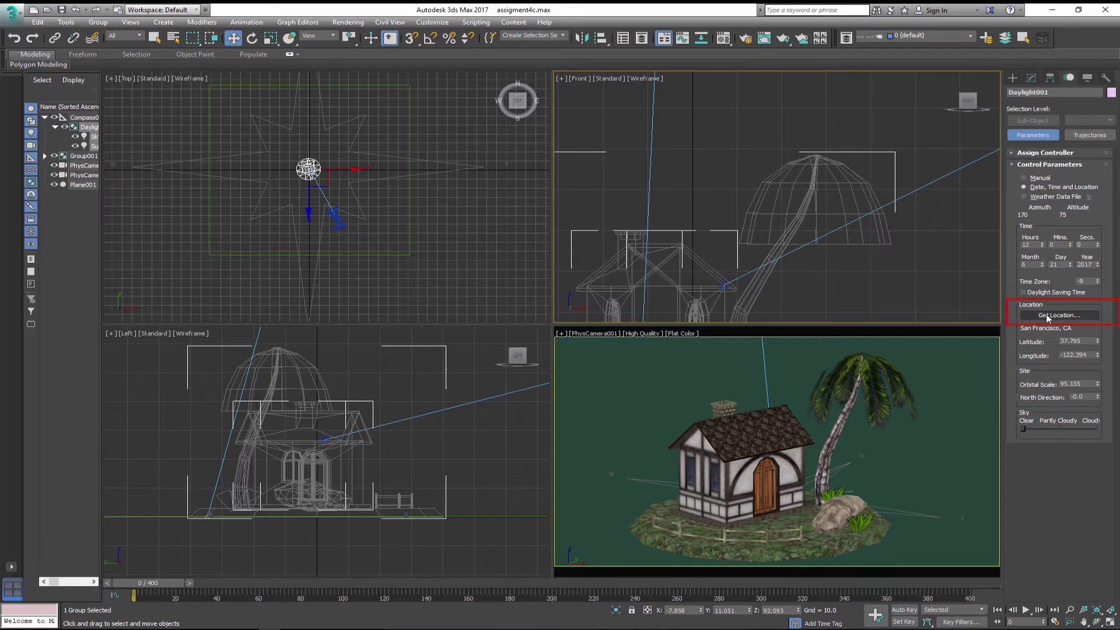
click(542, 240)
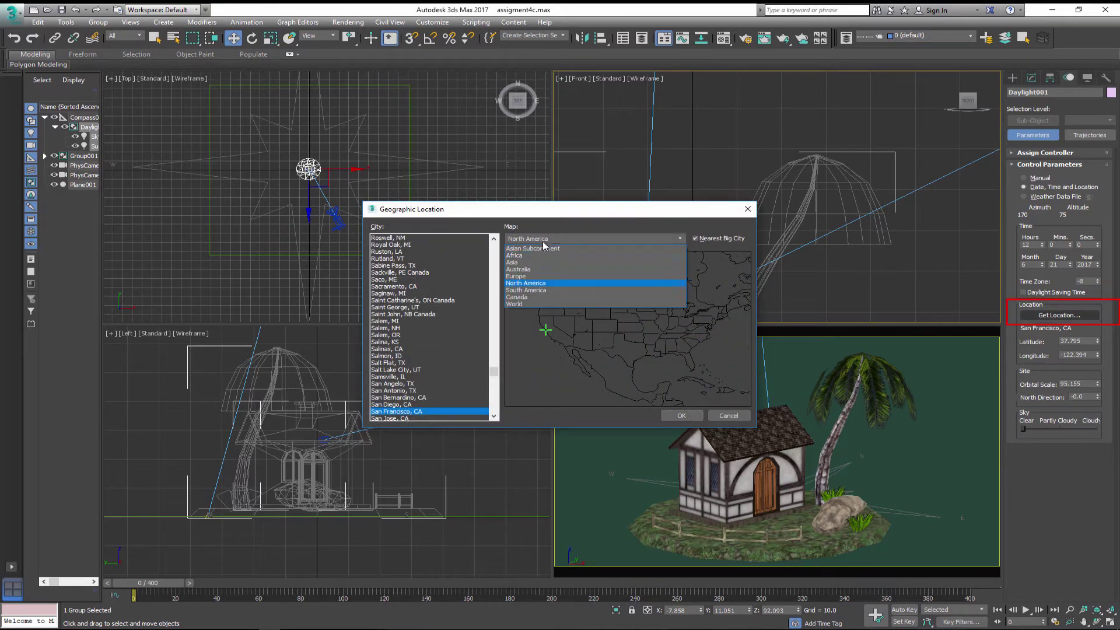
click(747, 209)
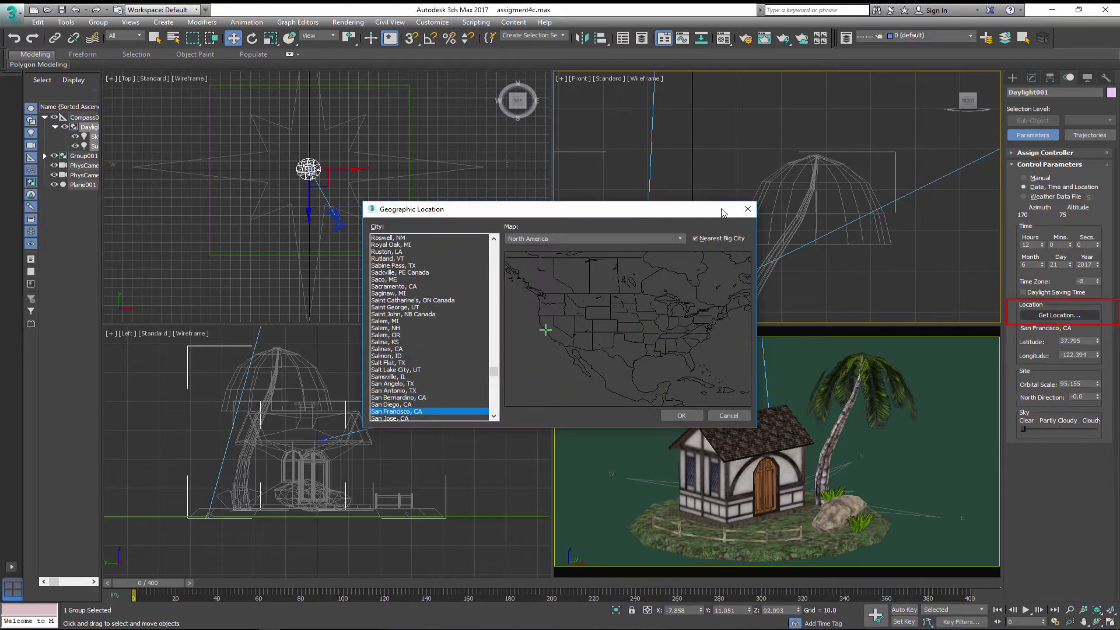
click(747, 209)
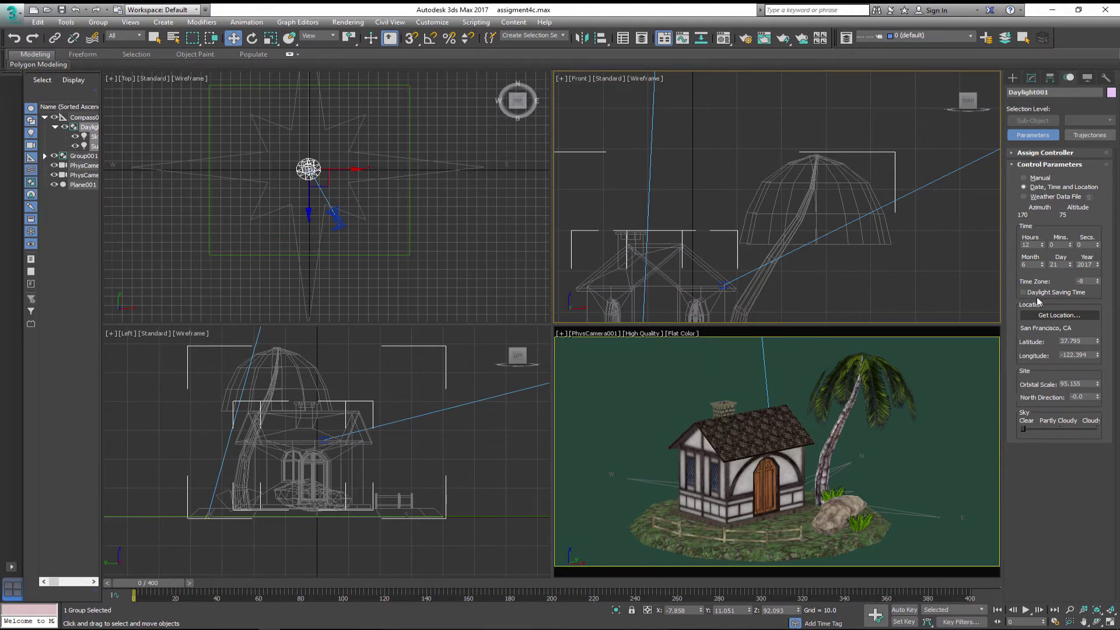
Step: Switch the daylight position to Manual and move the sun to about X -41, Y -84, Z 92
click(1024, 177)
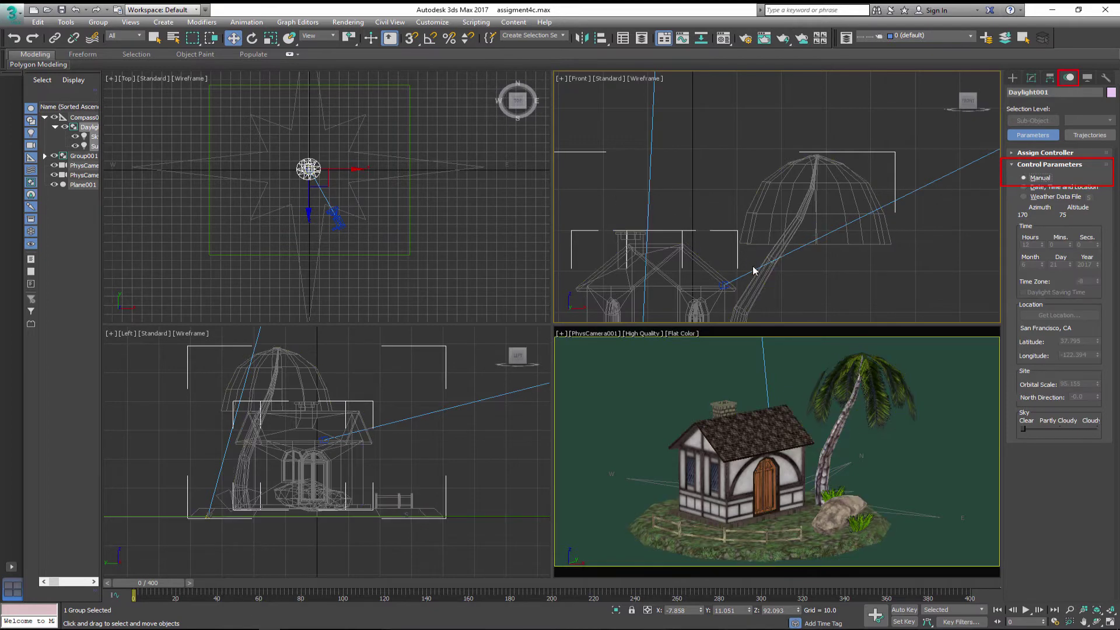
scroll(857, 217, down, 5)
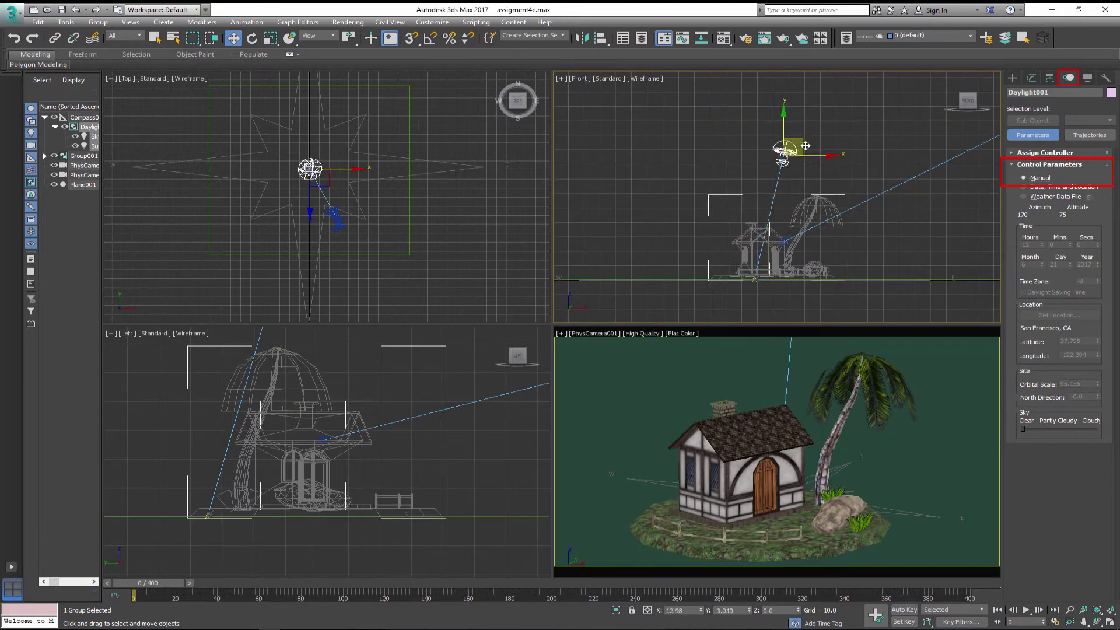
drag(806, 146, 752, 166)
middle_drag(368, 193, 367, 189)
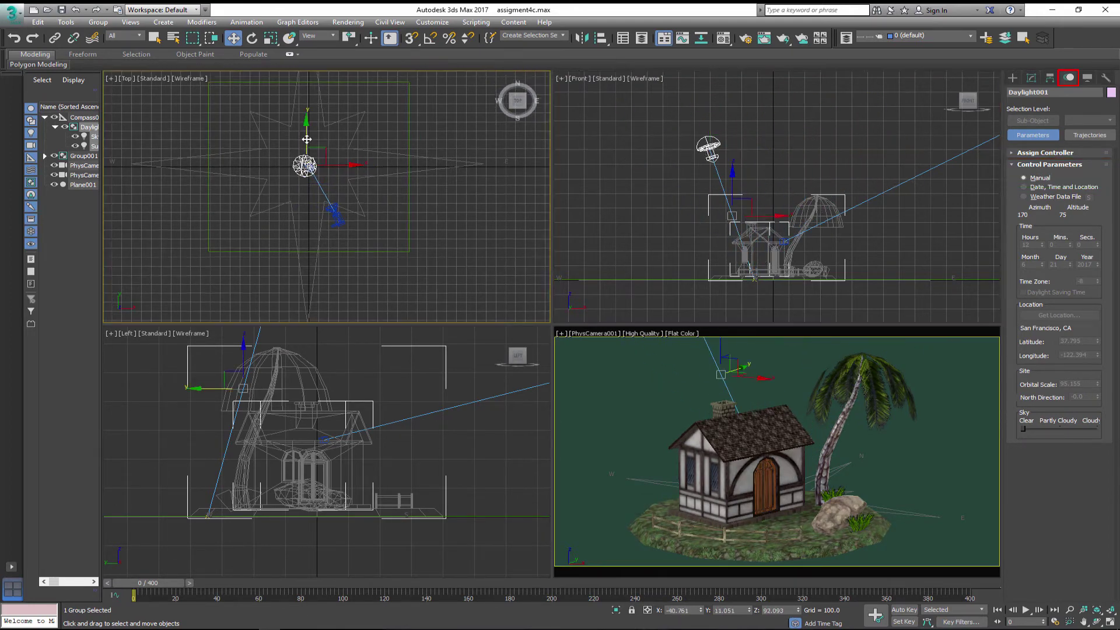
drag(306, 140, 306, 147)
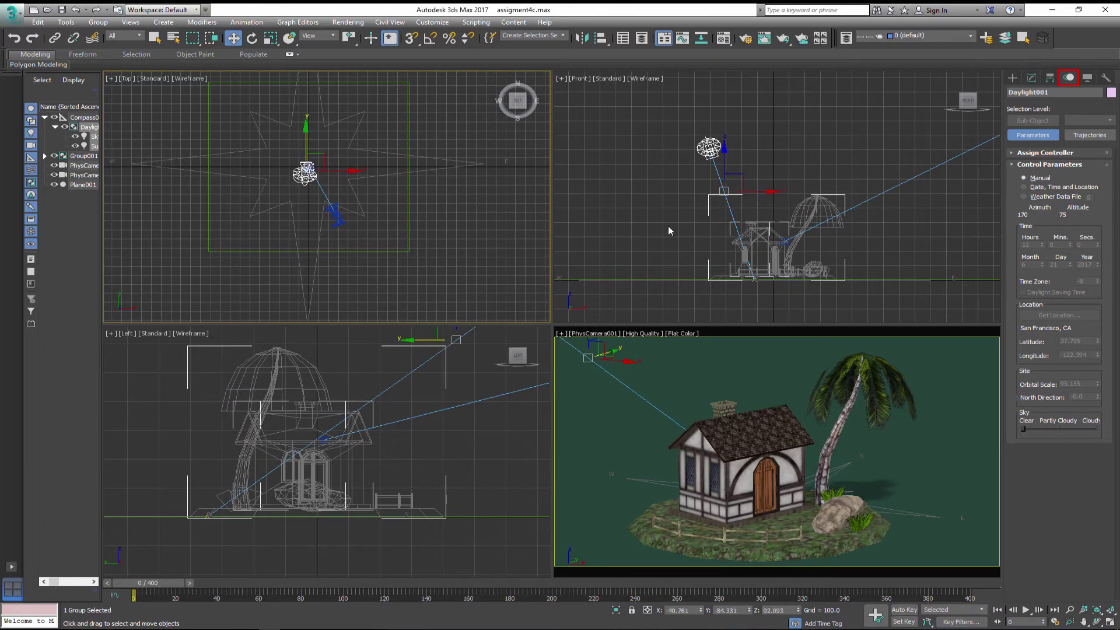
Step: Set the daylight's sunlight to mr Sun and its skylight to mr Sky, adding the mr Physical Sky environment map
middle_click(775, 341)
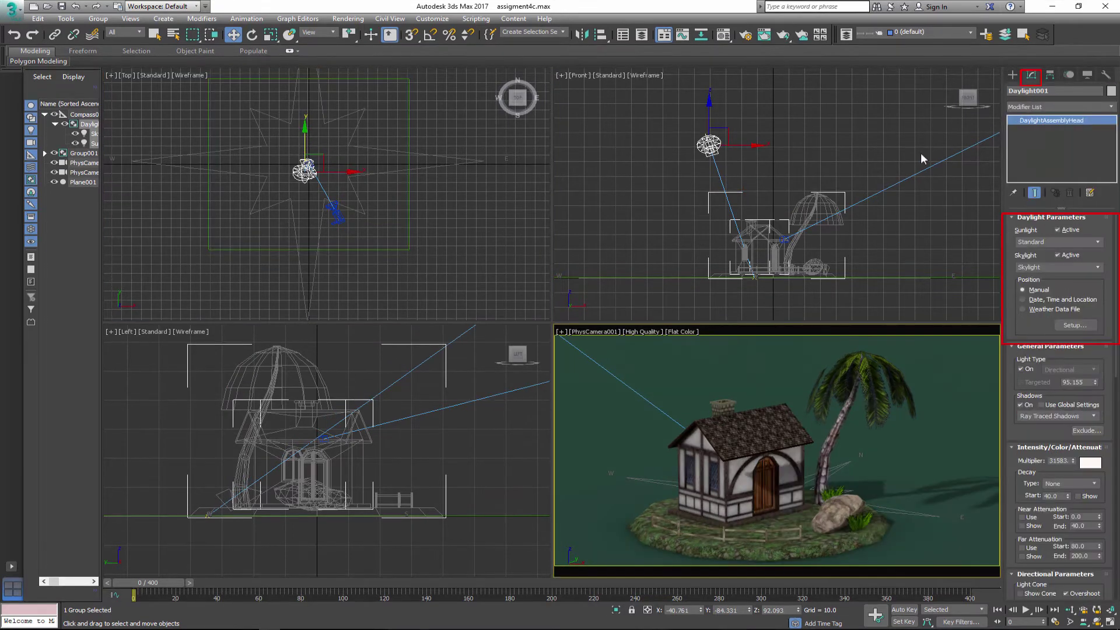
click(1096, 247)
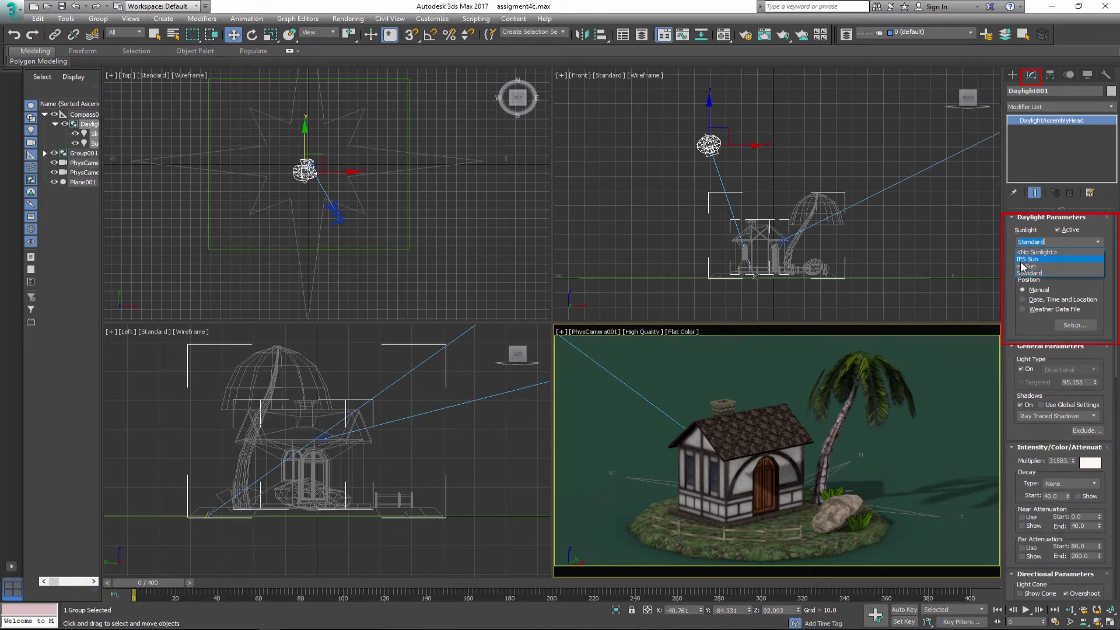
click(1020, 266)
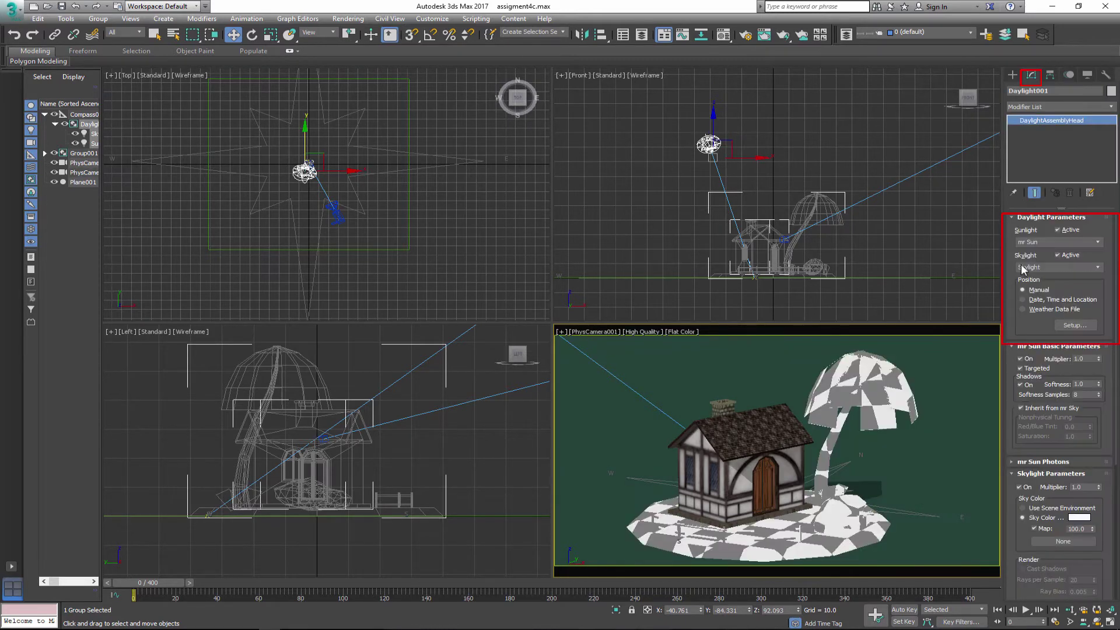
click(1098, 268)
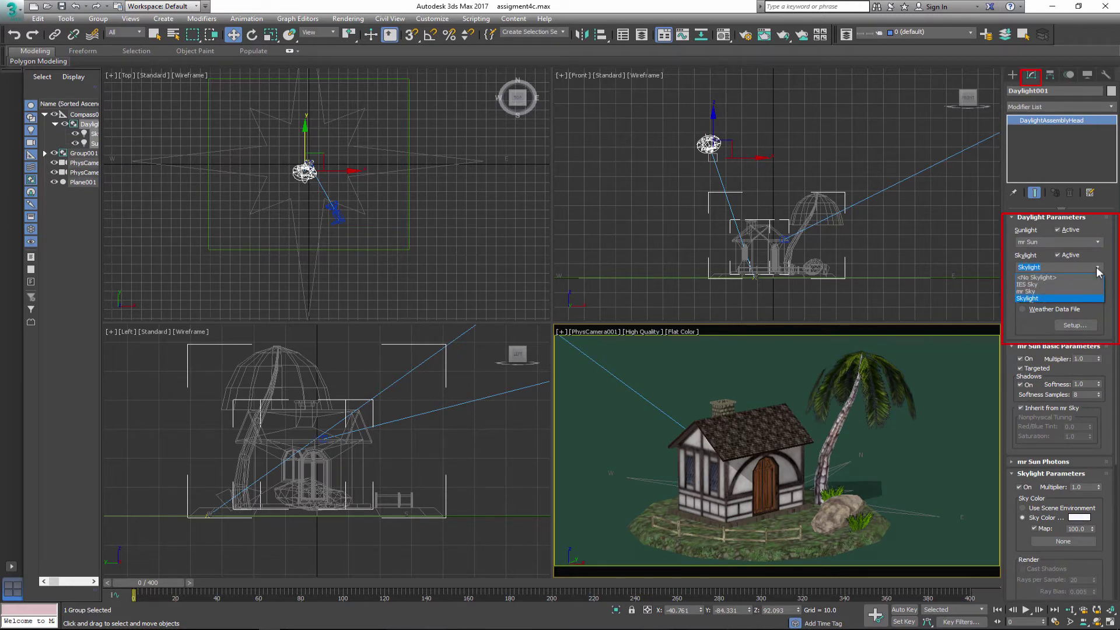
click(1056, 292)
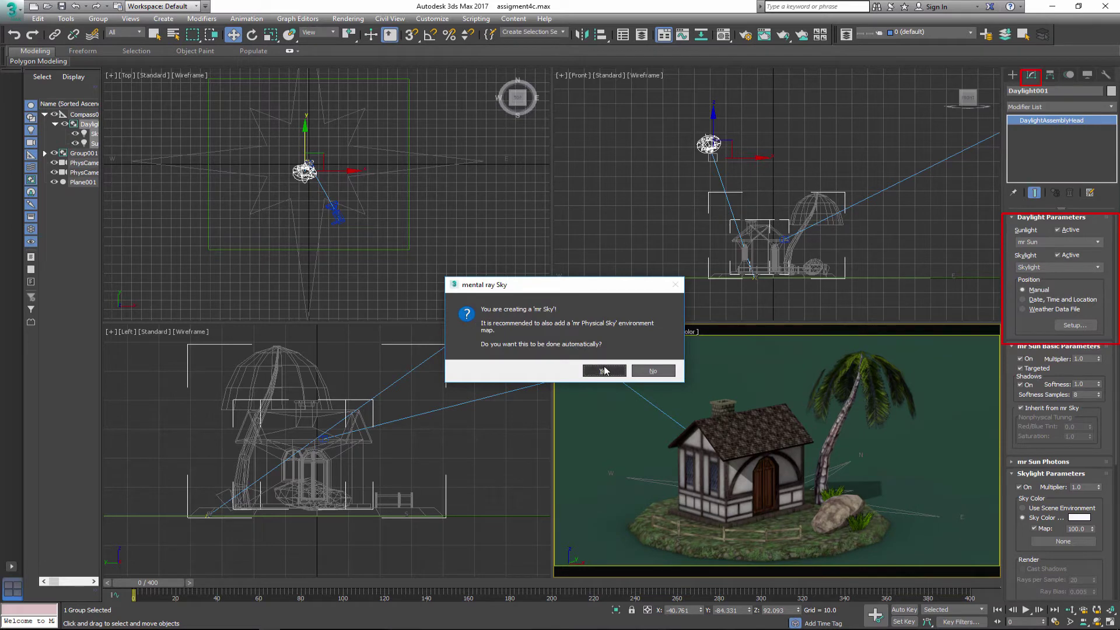
click(604, 371)
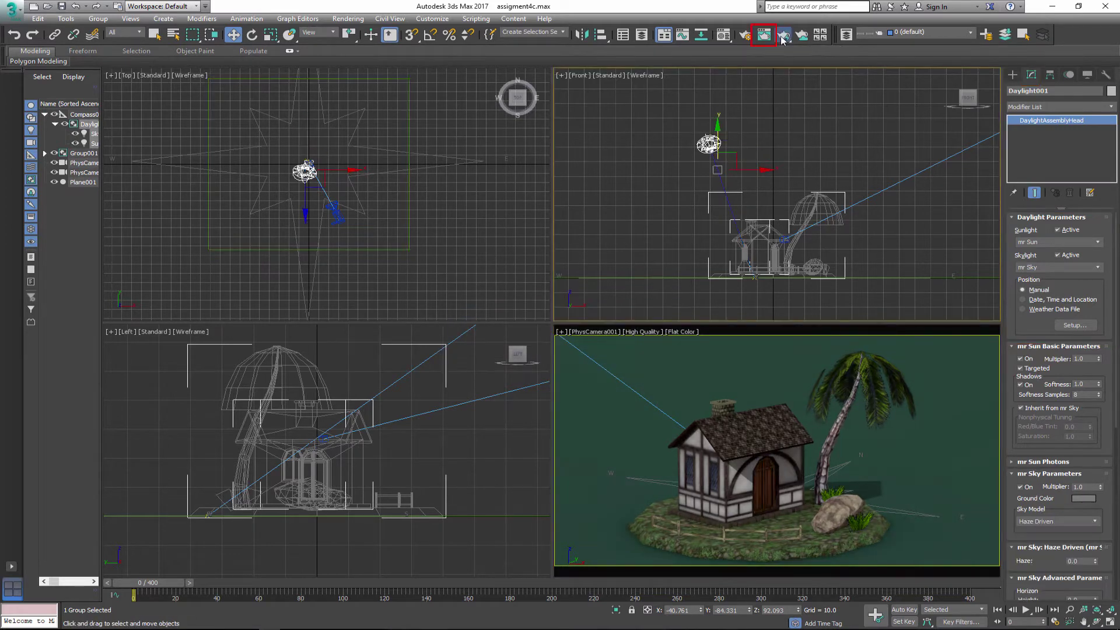
Step: Render the camera view and move the sun in the front view to about X 6, Z 108
click(764, 34)
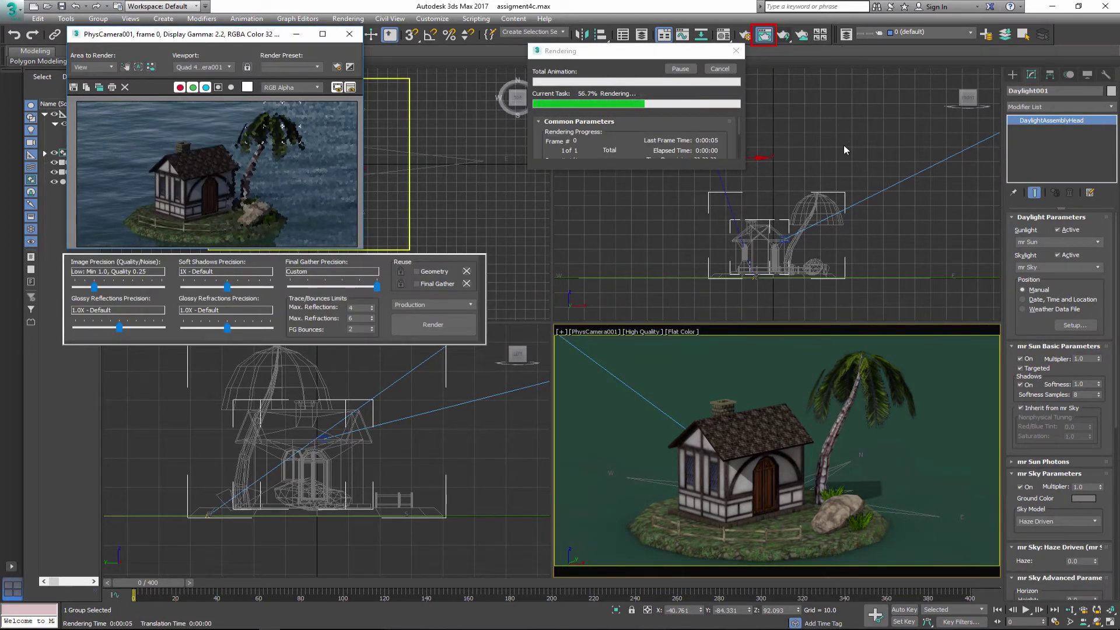
drag(725, 146, 825, 127)
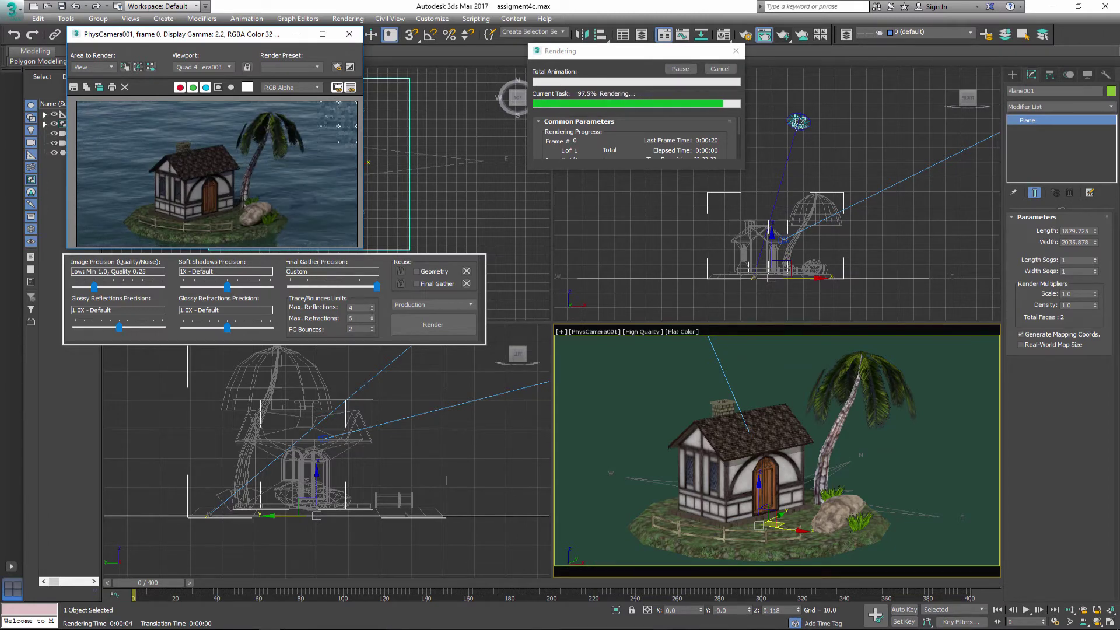
drag(798, 122, 782, 123)
Step: Move the sun in the left view to about Y -0.5 and render the camera view again
scroll(379, 496, down, 5)
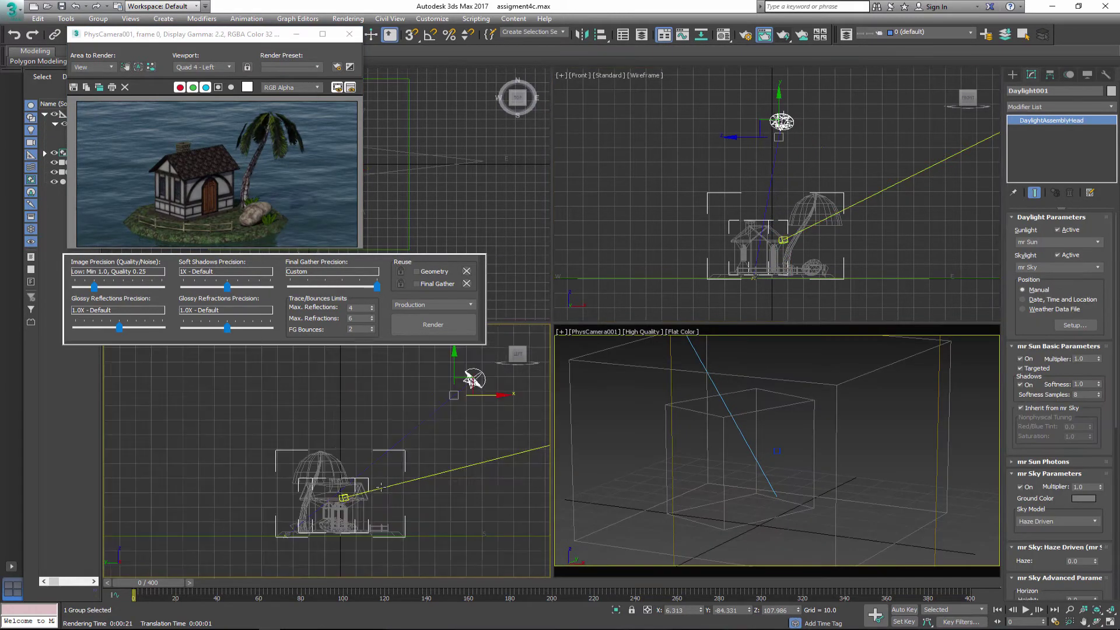
drag(446, 413, 351, 411)
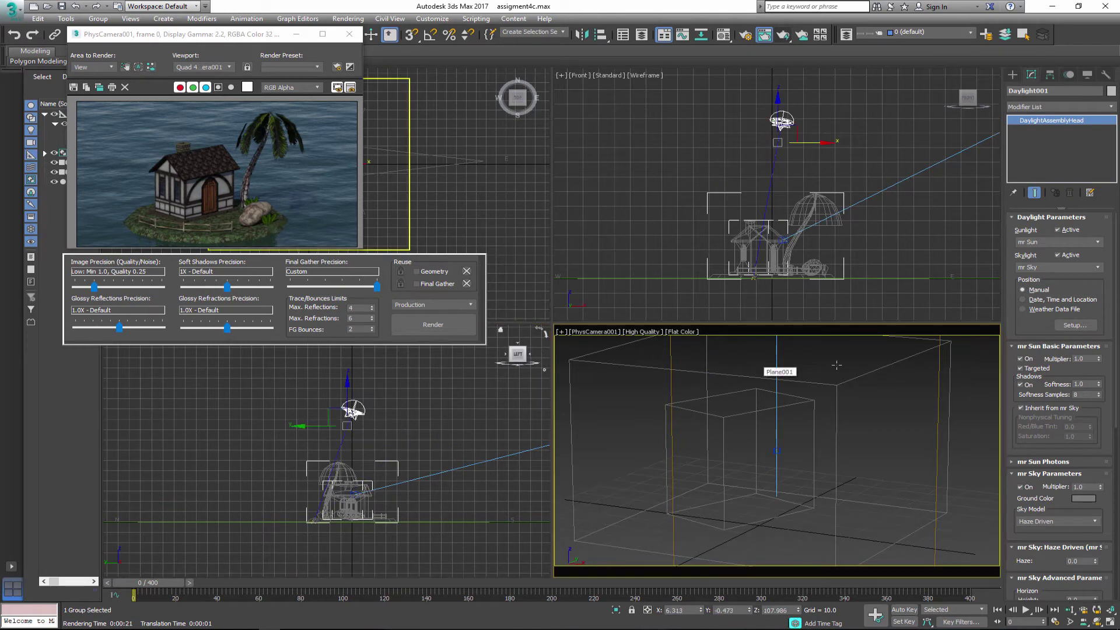
click(781, 39)
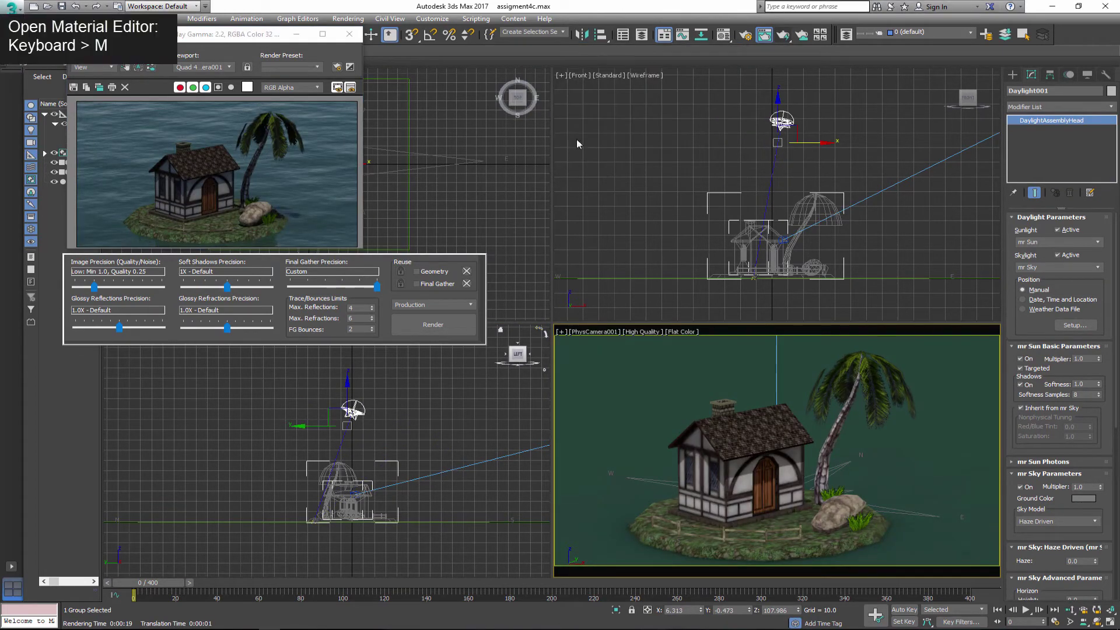
Step: Reopen the 02 - Default water material and examine its diffuse and reflection colors
right_click(544, 209)
key(m)
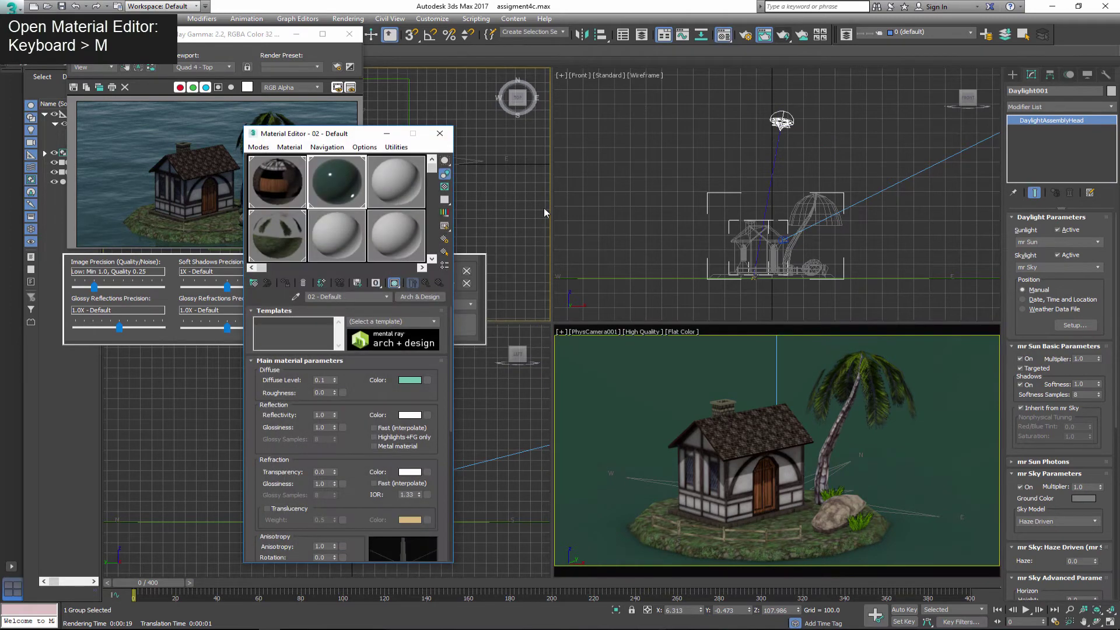
drag(349, 134, 499, 80)
drag(522, 338, 522, 329)
click(559, 303)
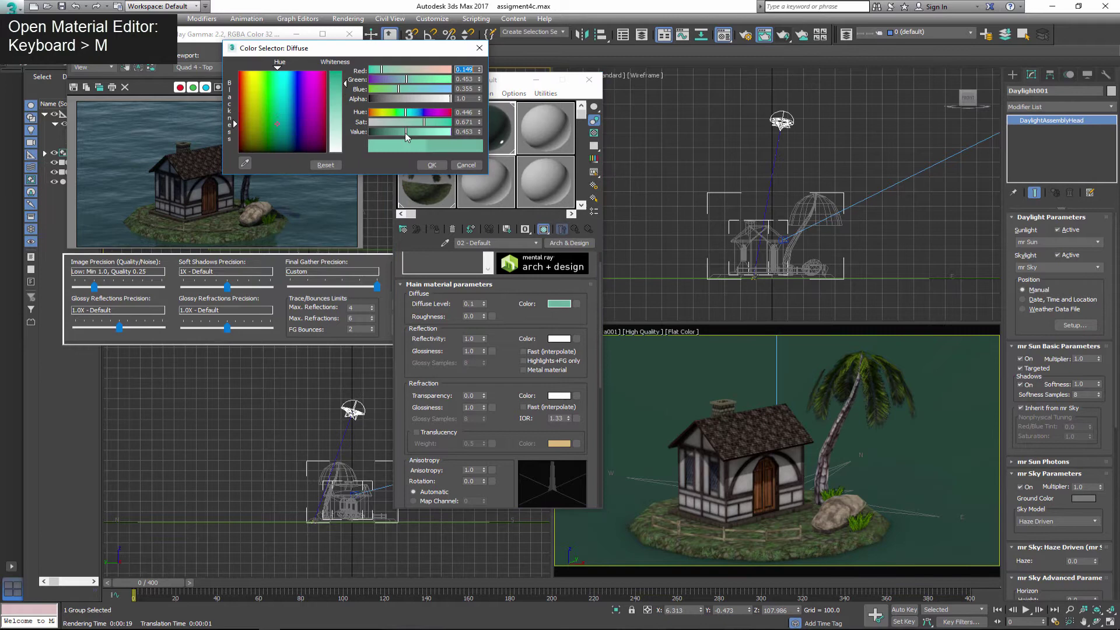
click(432, 165)
click(559, 338)
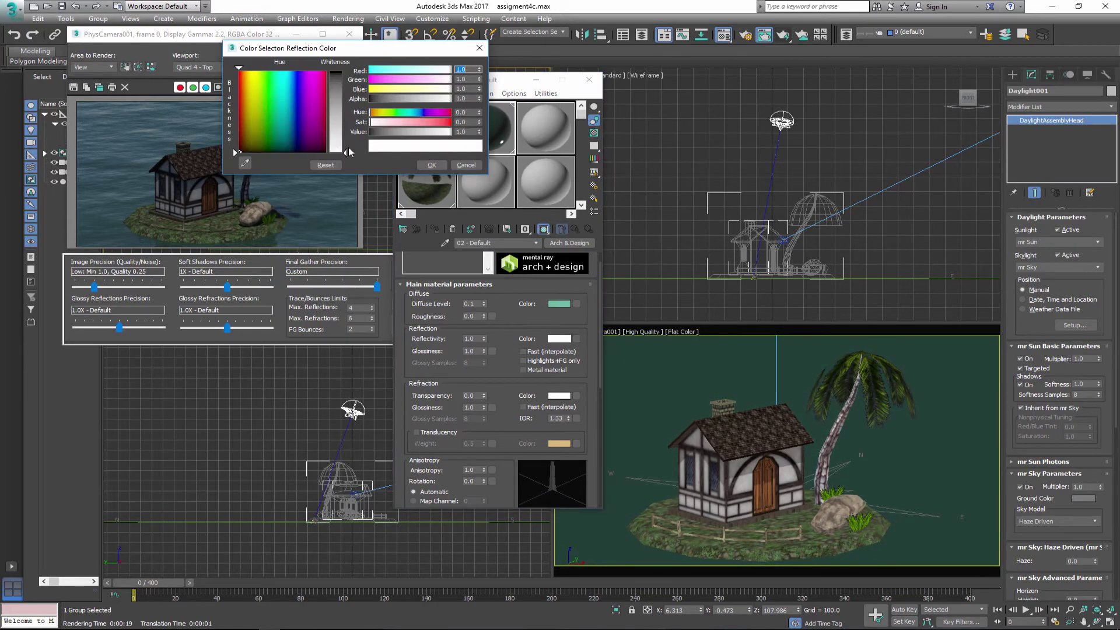
click(431, 165)
scroll(589, 350, down, 3)
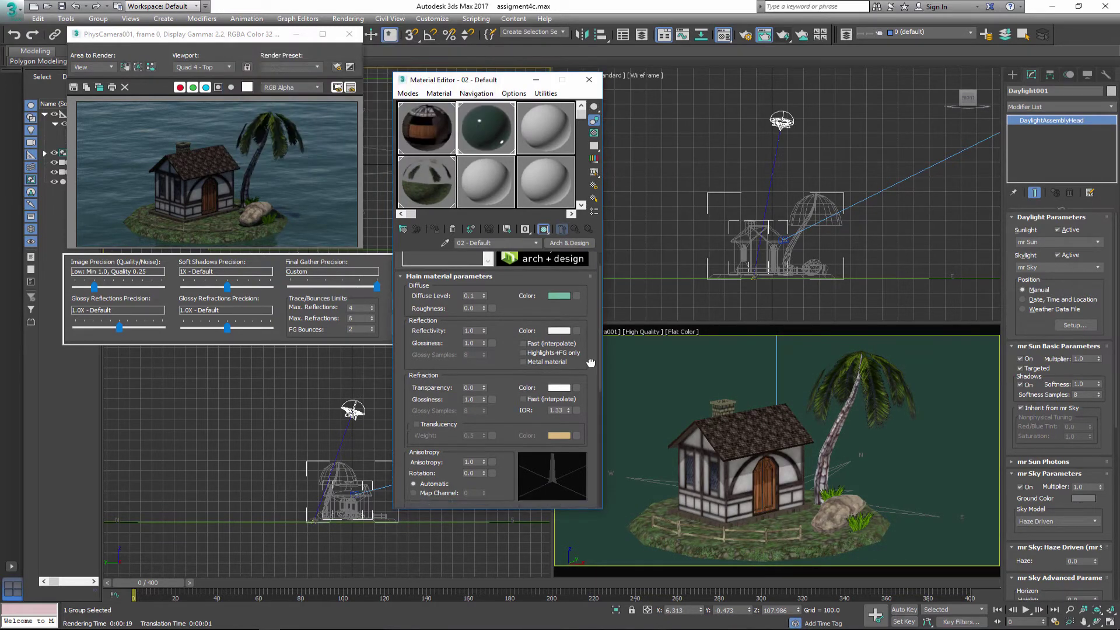
Step: Slightly adjust the water material's refraction color, keeping it near white, and render the camera view
click(564, 378)
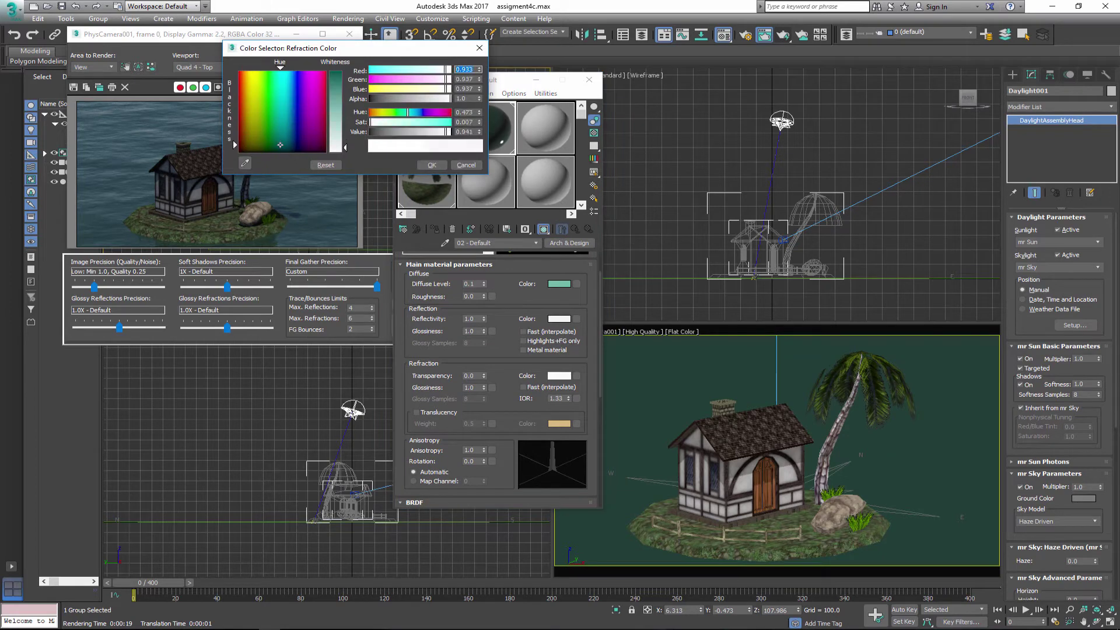
drag(346, 140, 345, 144)
click(431, 165)
drag(510, 364, 508, 375)
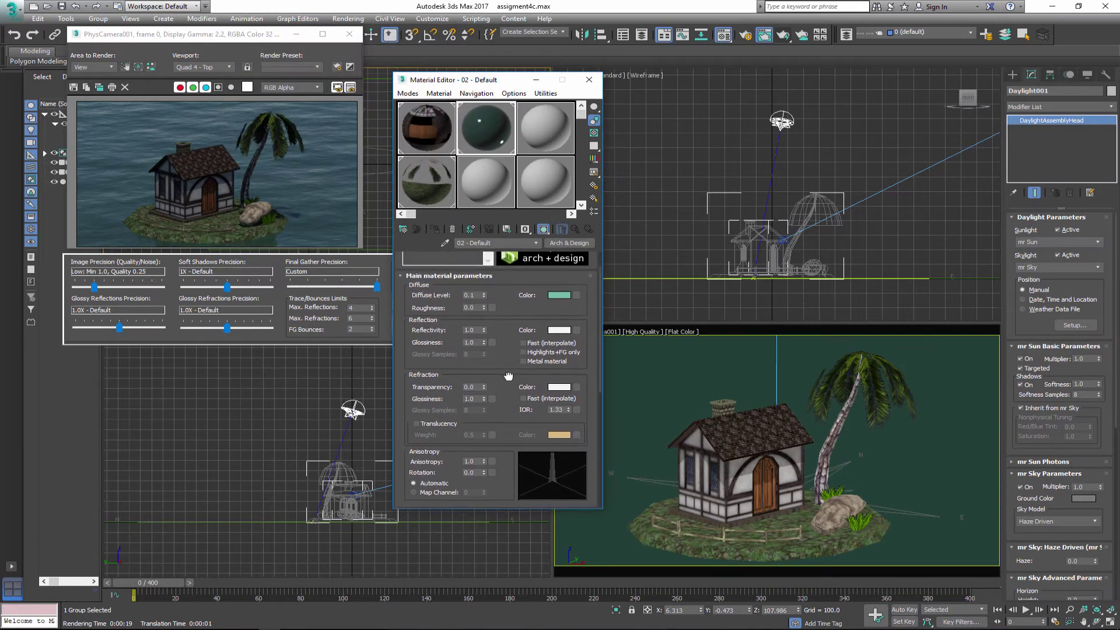
key(shift+q)
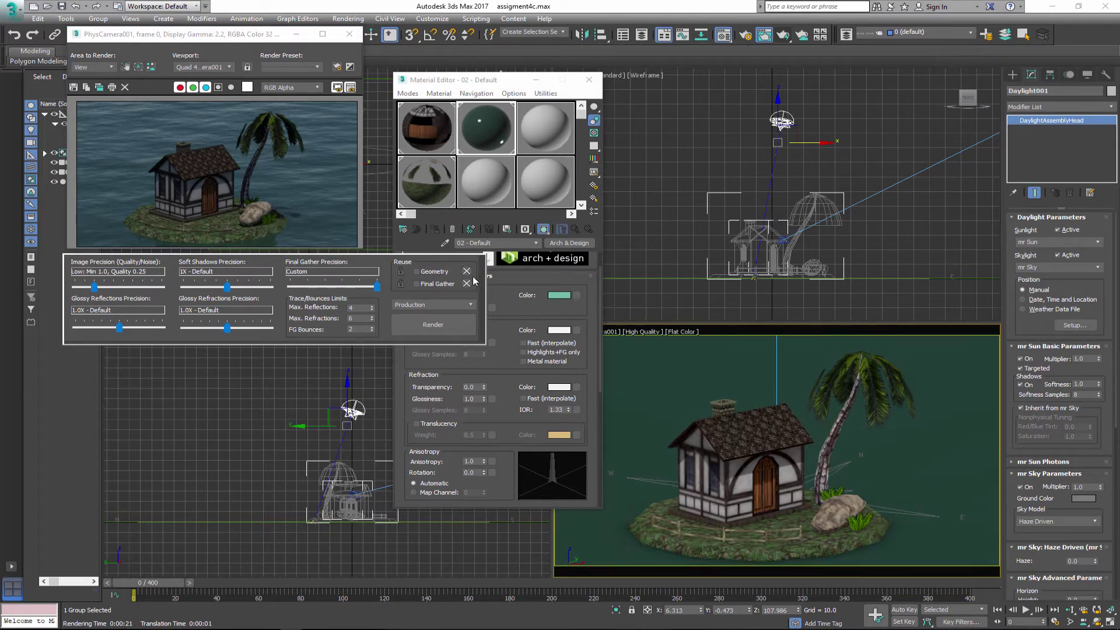
Step: In the water material's Ocean bump map, set Largest to 5 and Smallest to 0.5, and render the camera view
drag(580, 315, 558, 51)
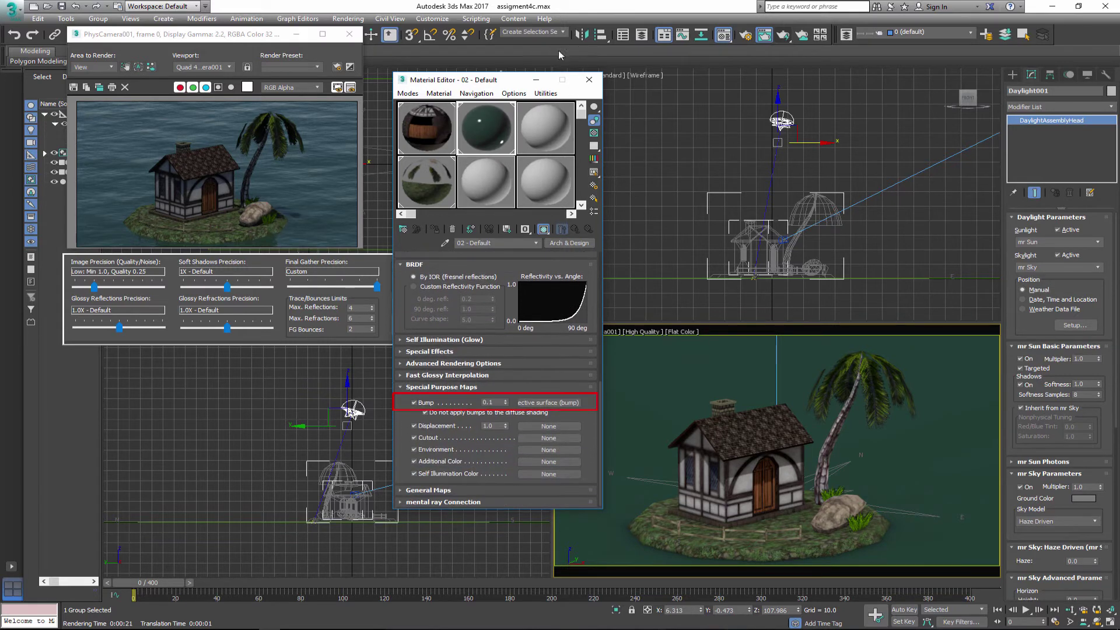
click(549, 403)
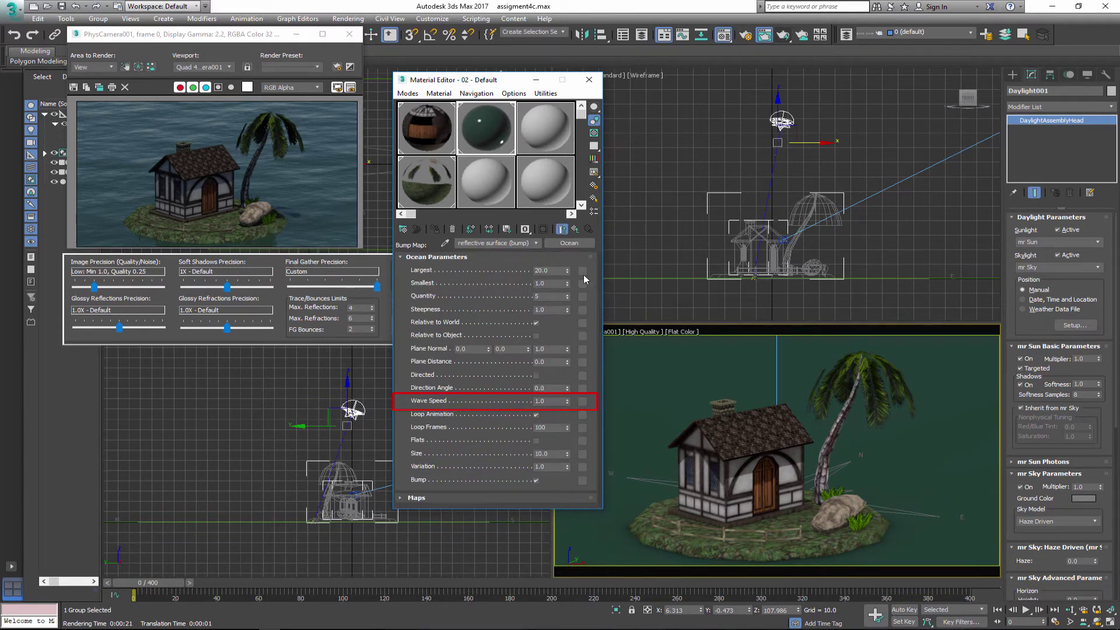
mouse_move(567, 271)
mouse_down()
mouse_move(568, 294)
mouse_move(518, 270)
mouse_up()
text(5)
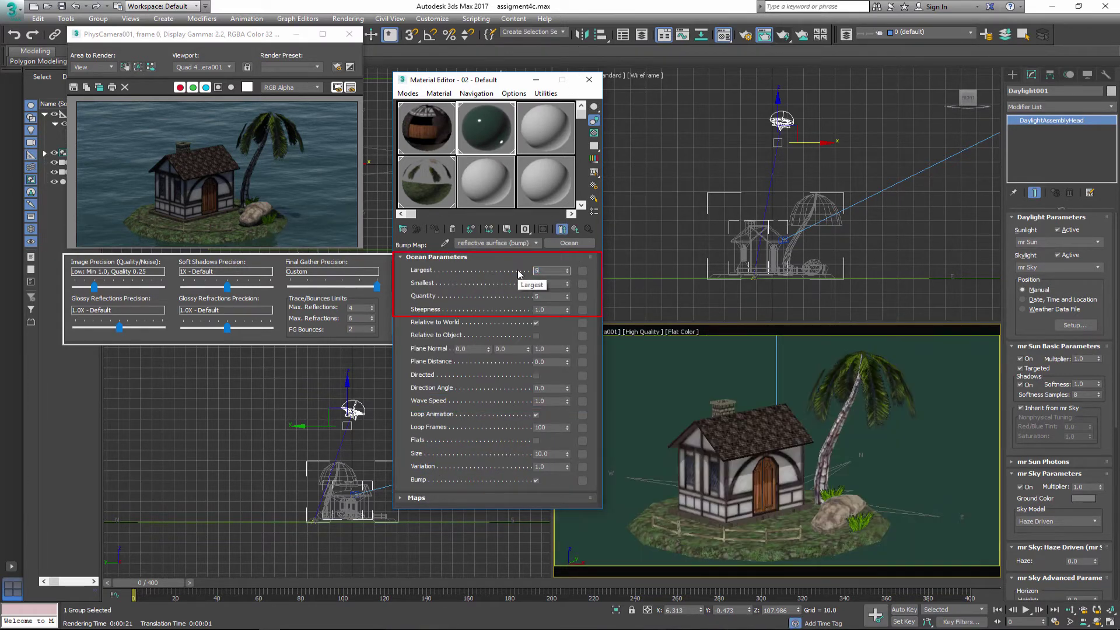
key(Tab)
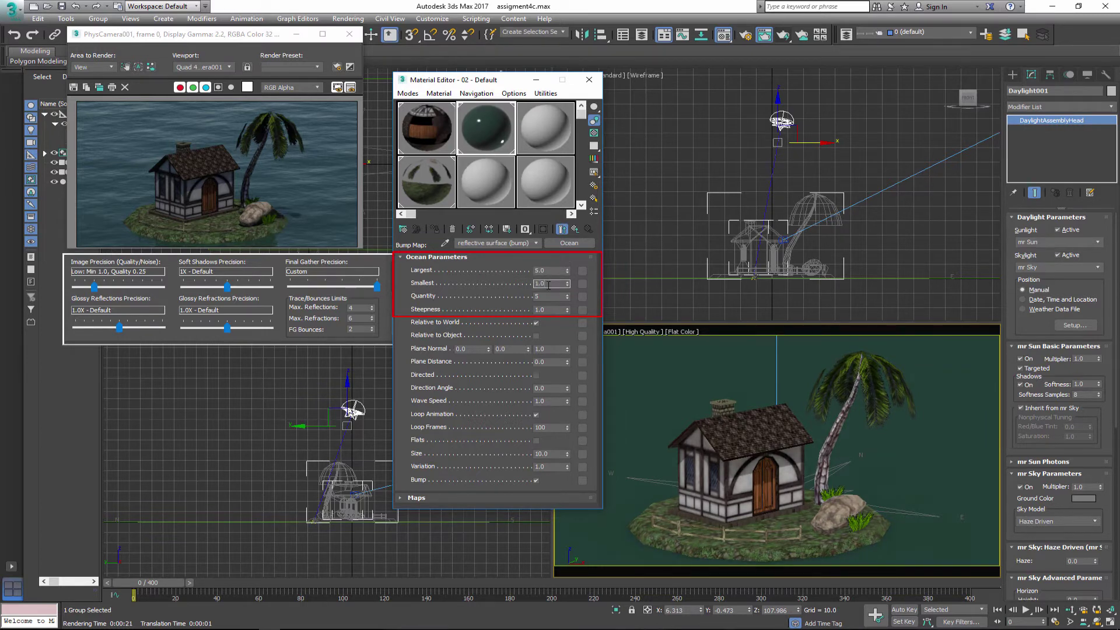
text(0.5)
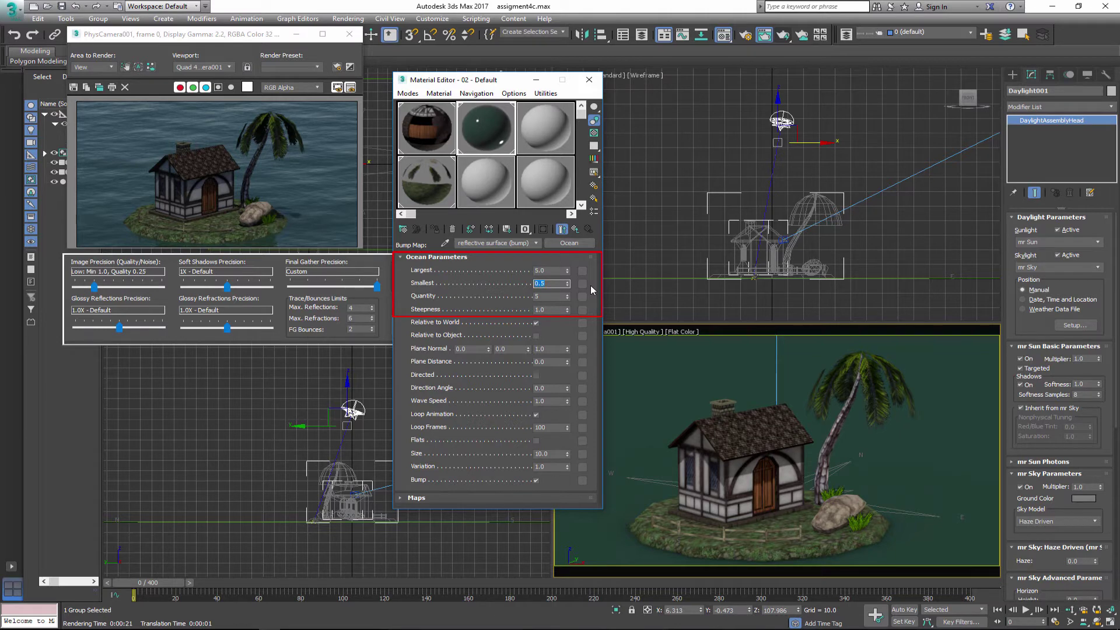
key(shift+q)
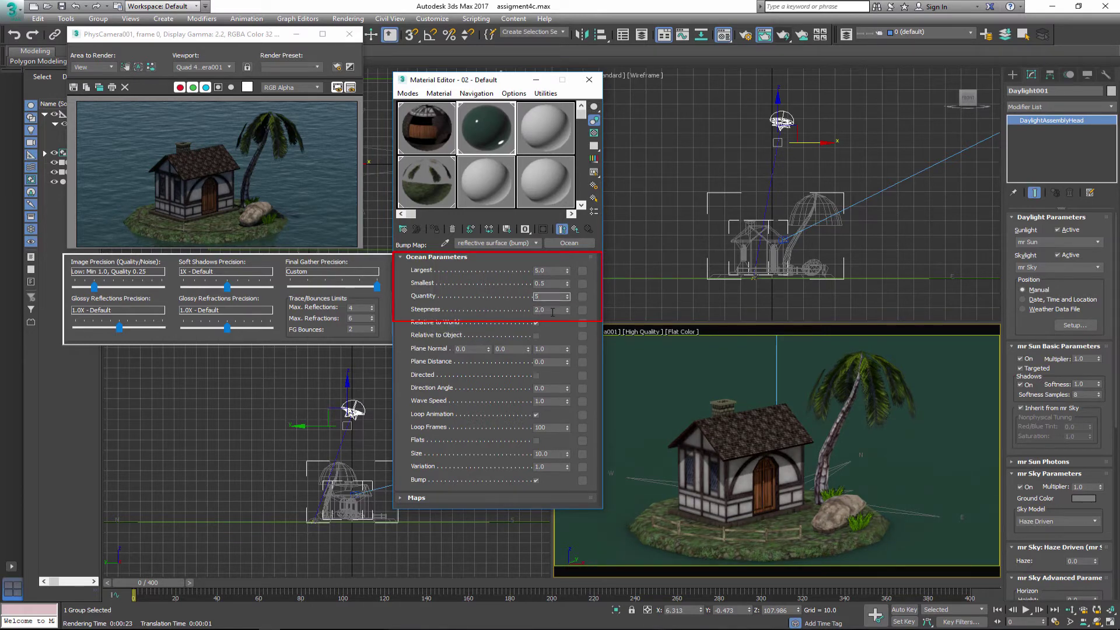
Step: Set the Ocean map's Steepness to 2, render the camera view, and close the material editor
key(shift+q)
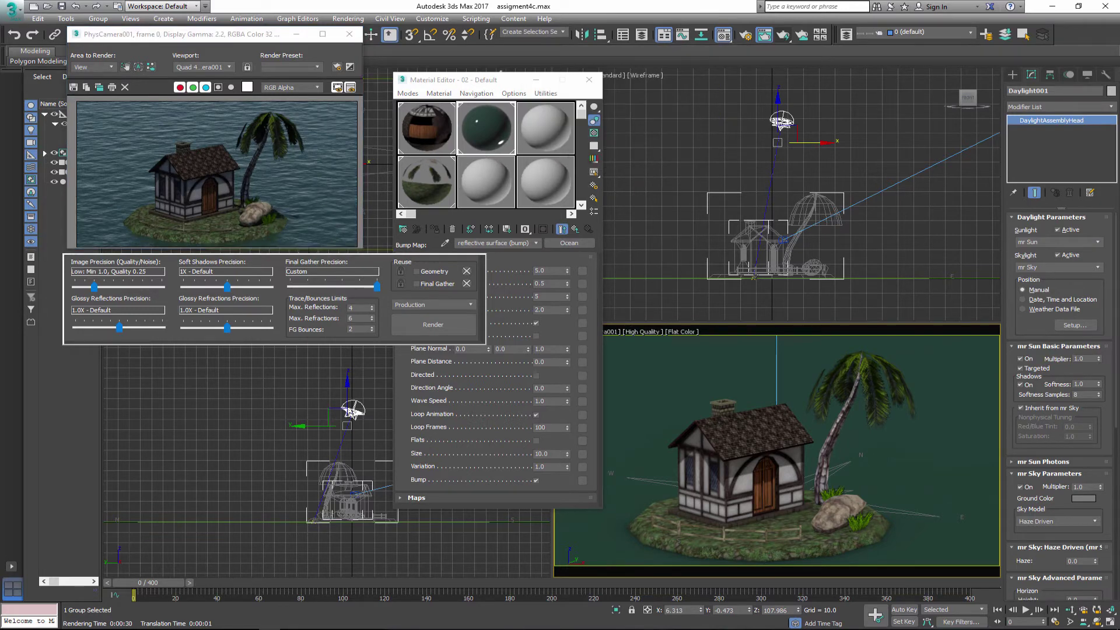
click(576, 229)
click(589, 80)
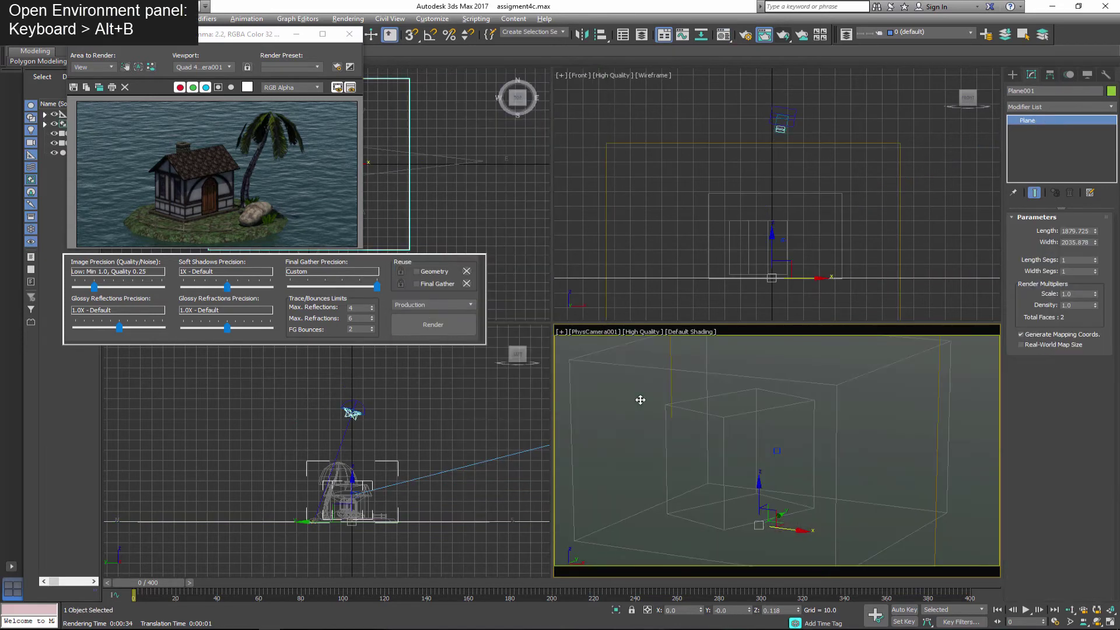
Step: Configure the camera viewport to use the environment background, applying it to the active view only
key(alt+b)
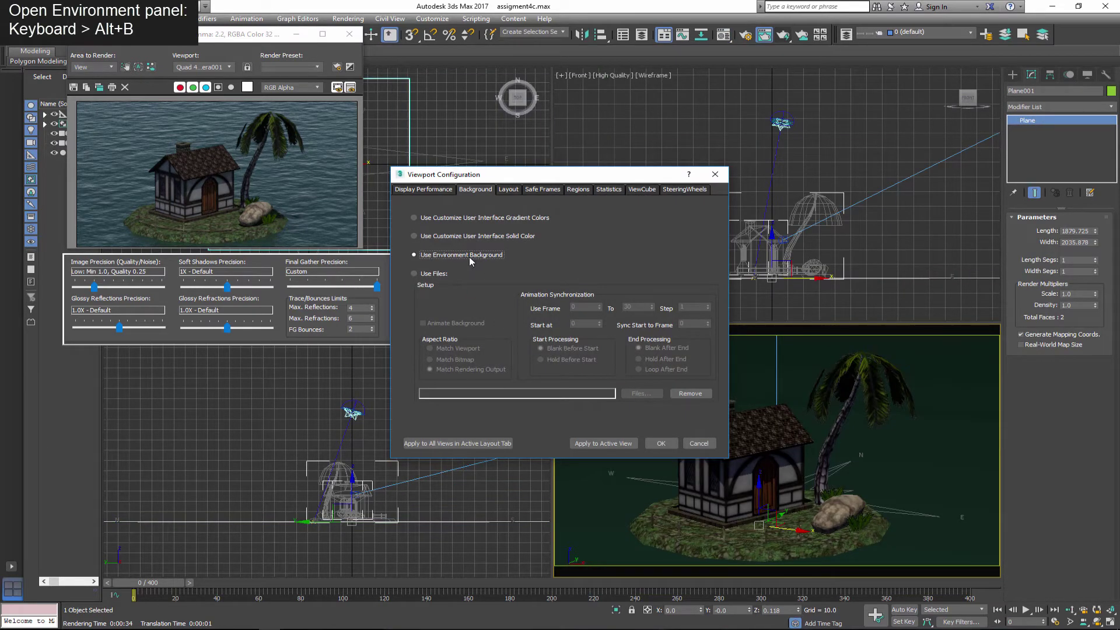
click(603, 444)
click(661, 443)
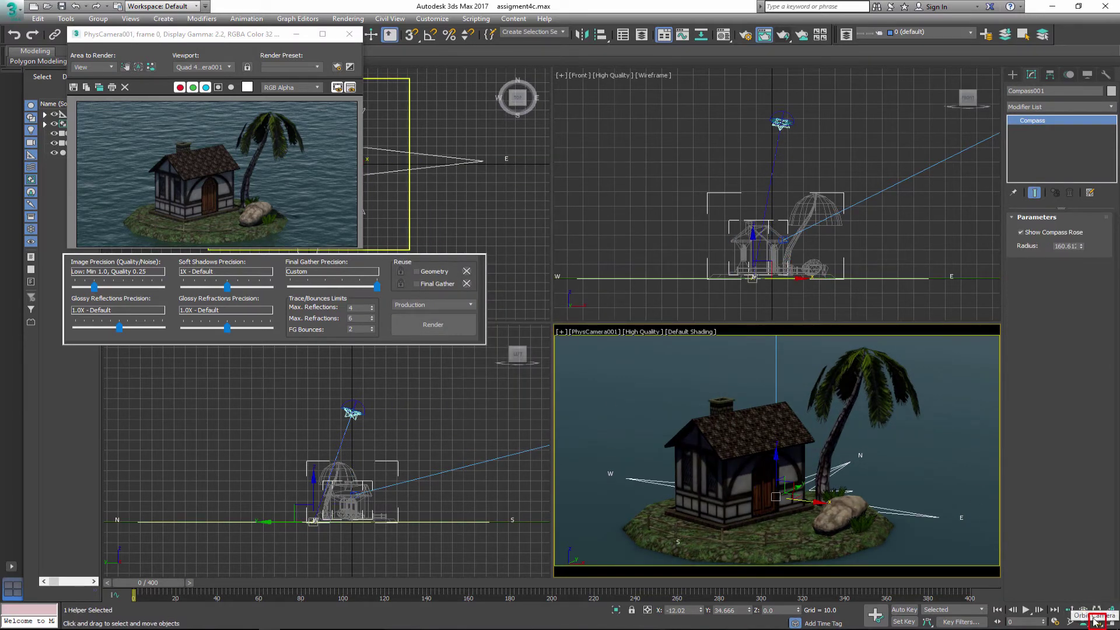
Step: Orbit the camera down to a low angle that shows the horizon and test render the view
click(1097, 621)
drag(770, 492, 867, 502)
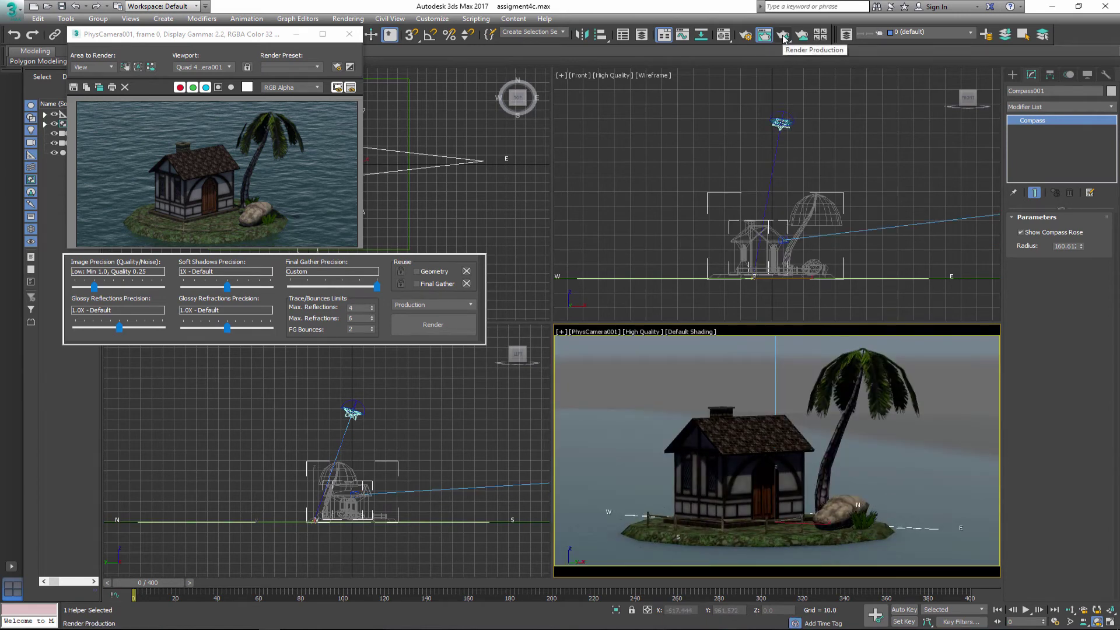
click(802, 35)
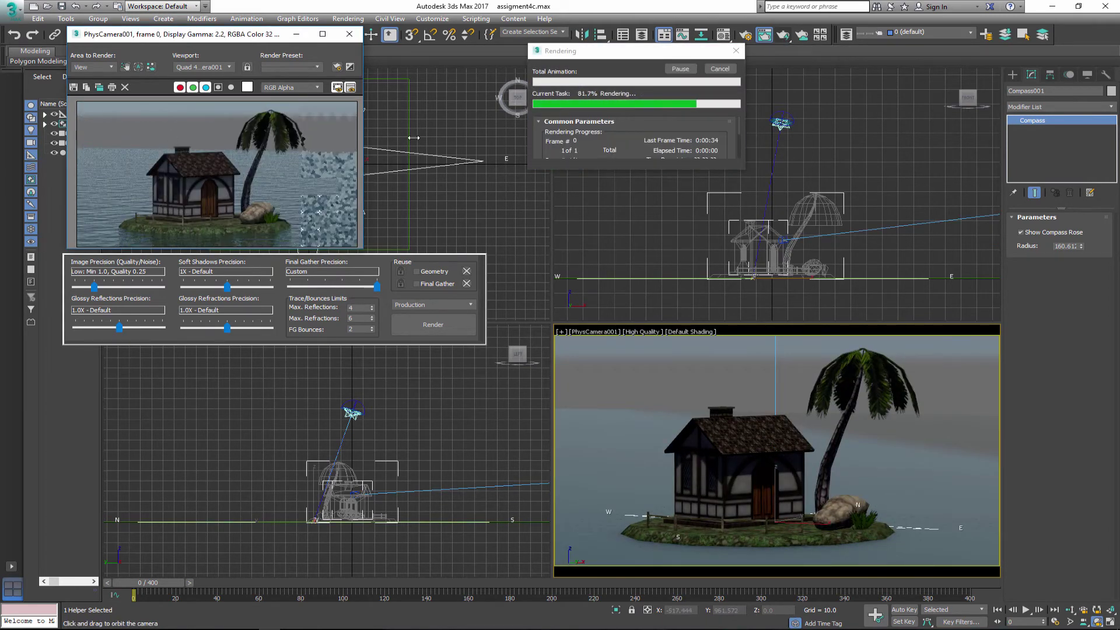
click(349, 33)
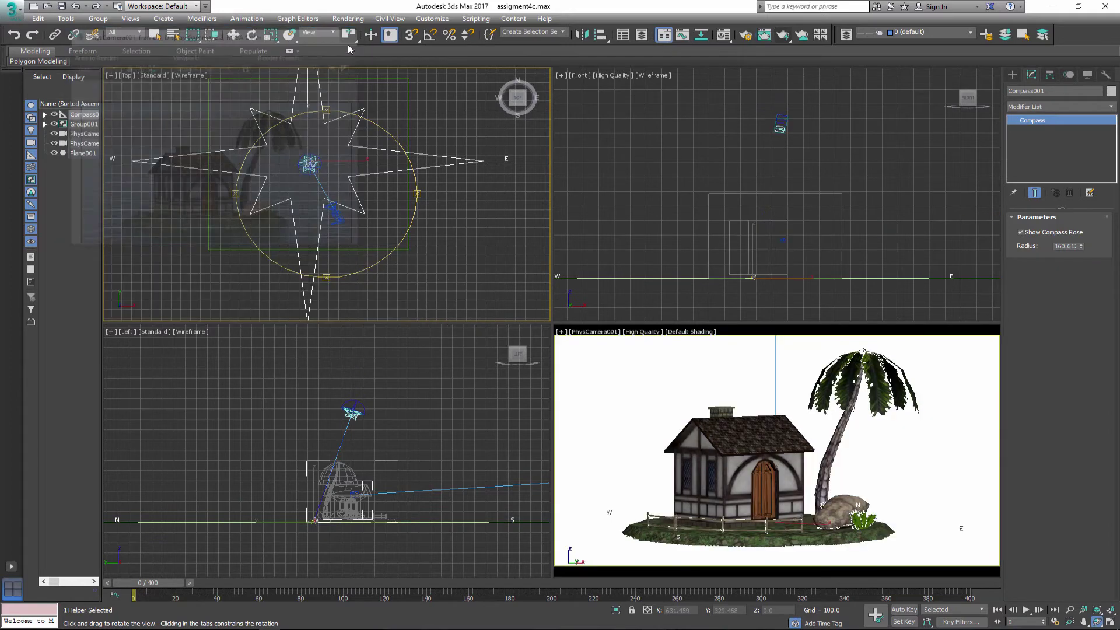
Step: Scale up the water ground plane uniformly in the top view and render the camera view
right_click(283, 77)
click(283, 78)
drag(310, 167, 324, 118)
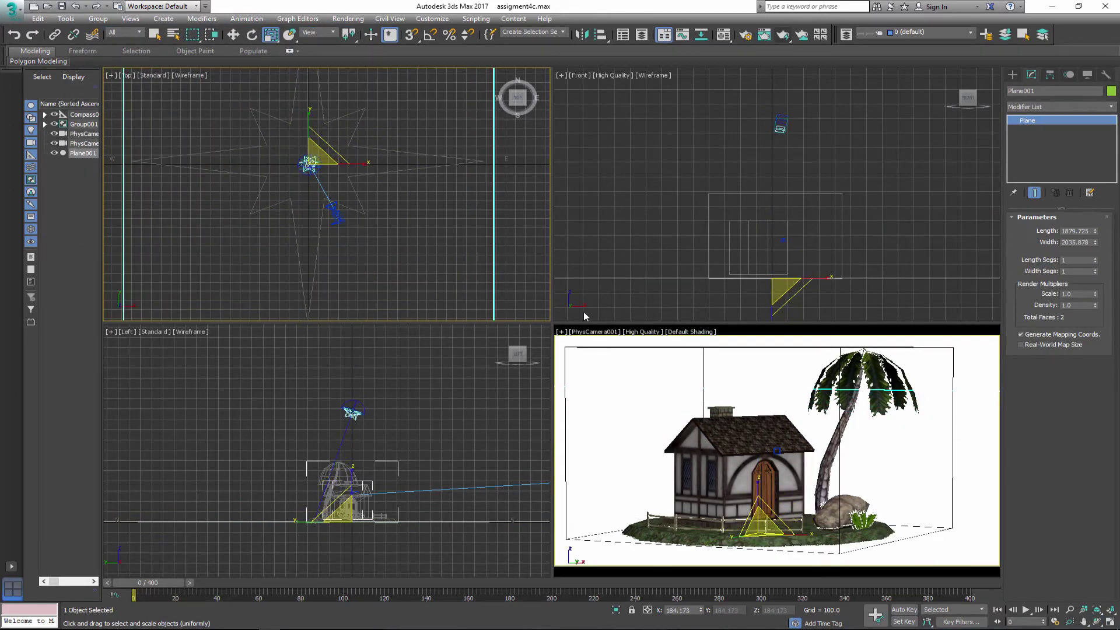
click(604, 338)
key(shift+q)
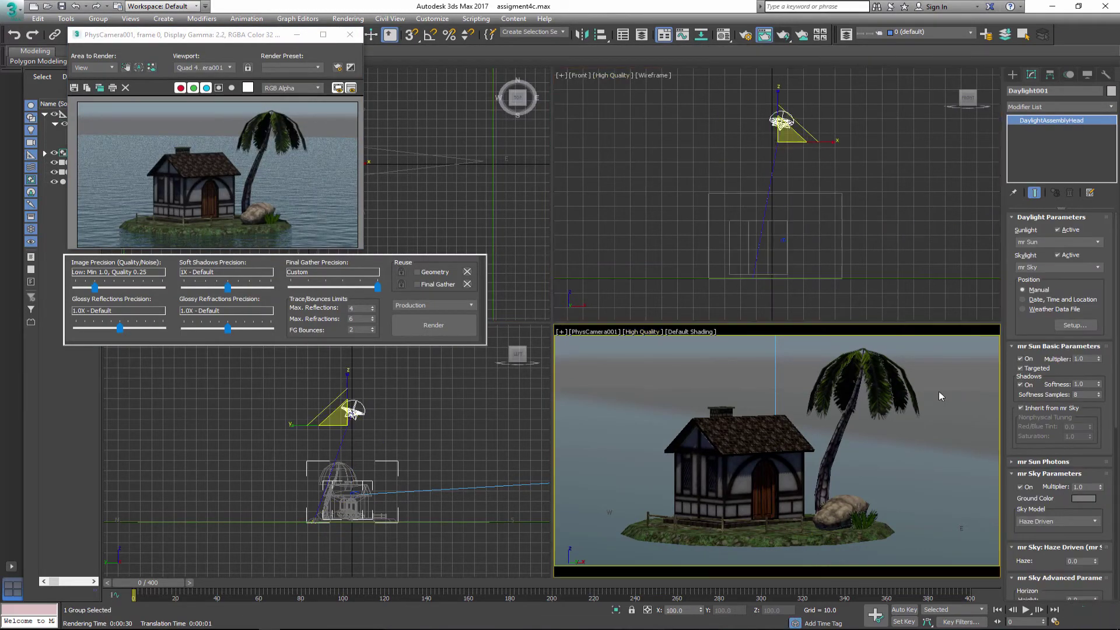
Step: Test a daylight mr Sky horizon height of -0.5 with a camera render, and reset the height to 0
drag(1009, 328, 1018, 129)
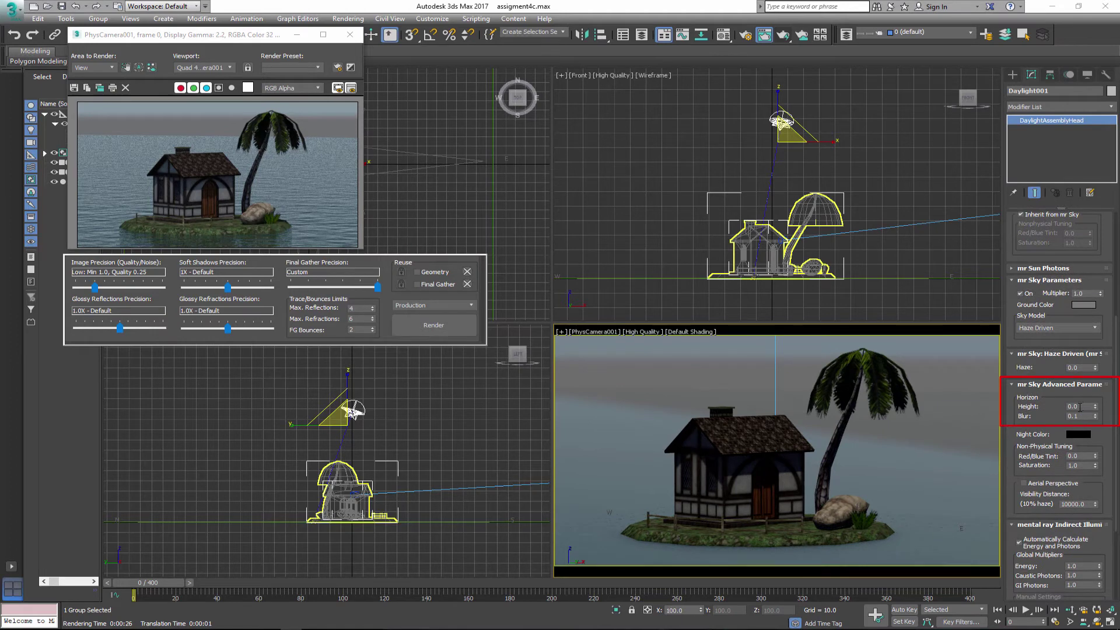
double_click(1087, 408)
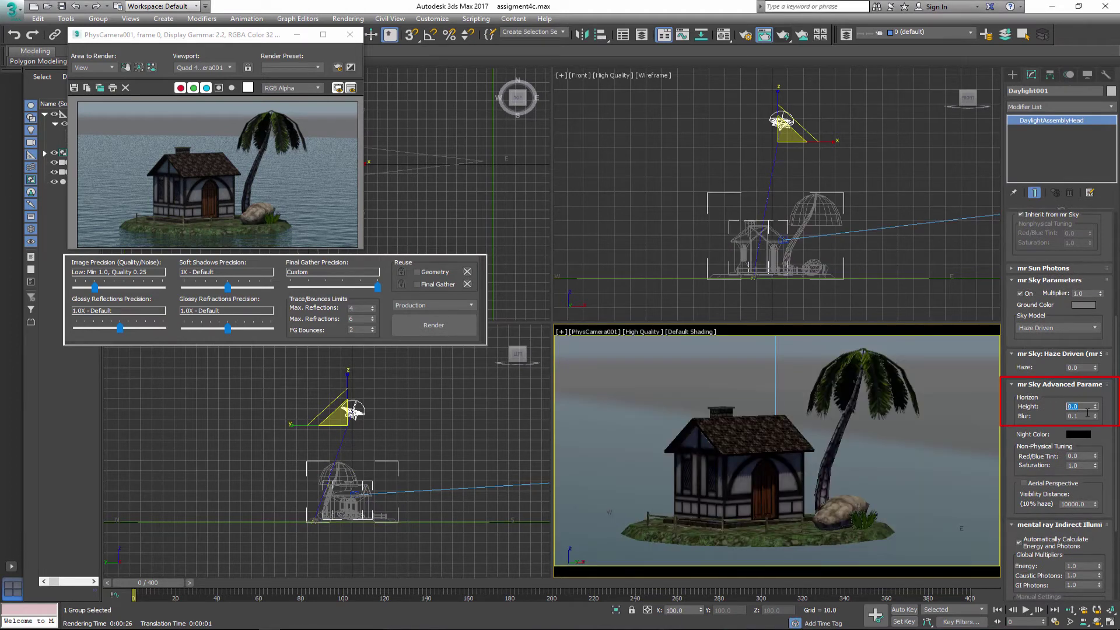
text(-0.5)
key(Return)
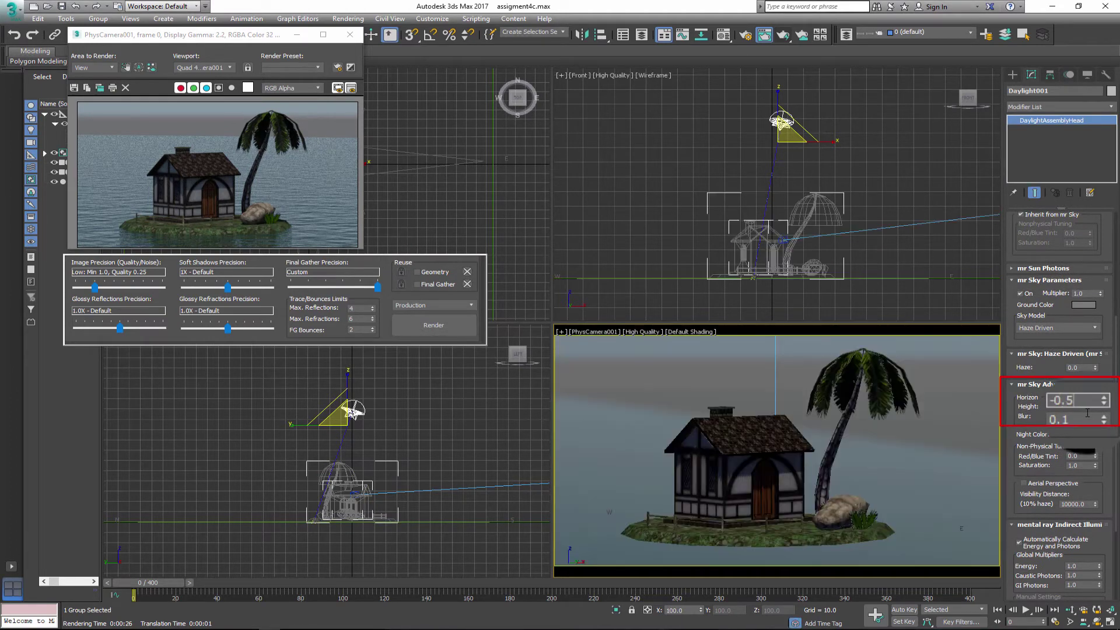
click(433, 325)
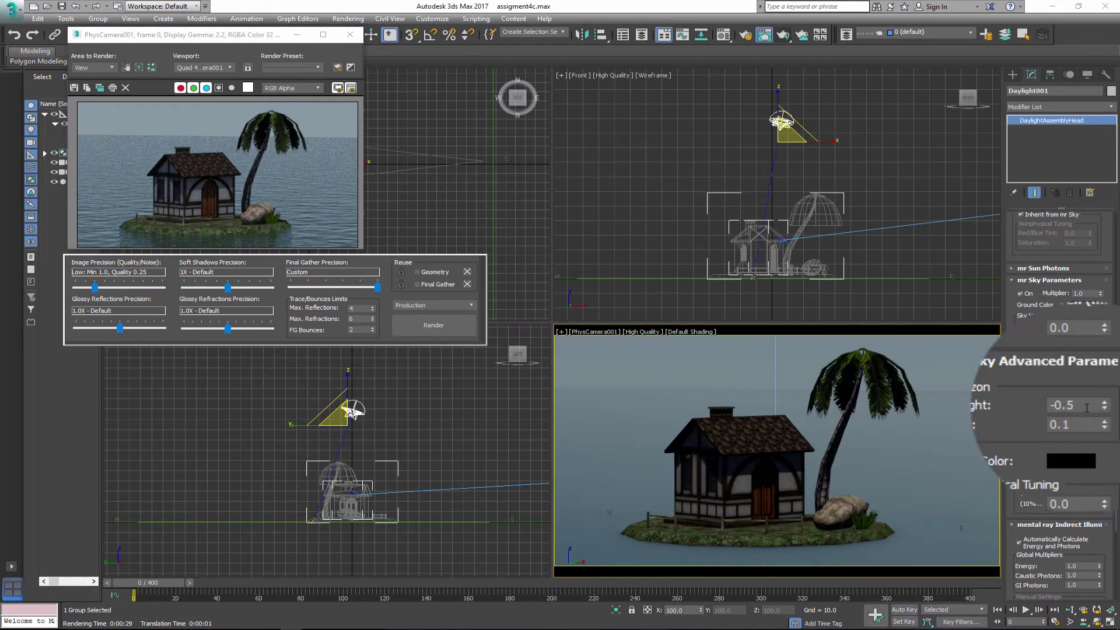
drag(1086, 407, 1054, 407)
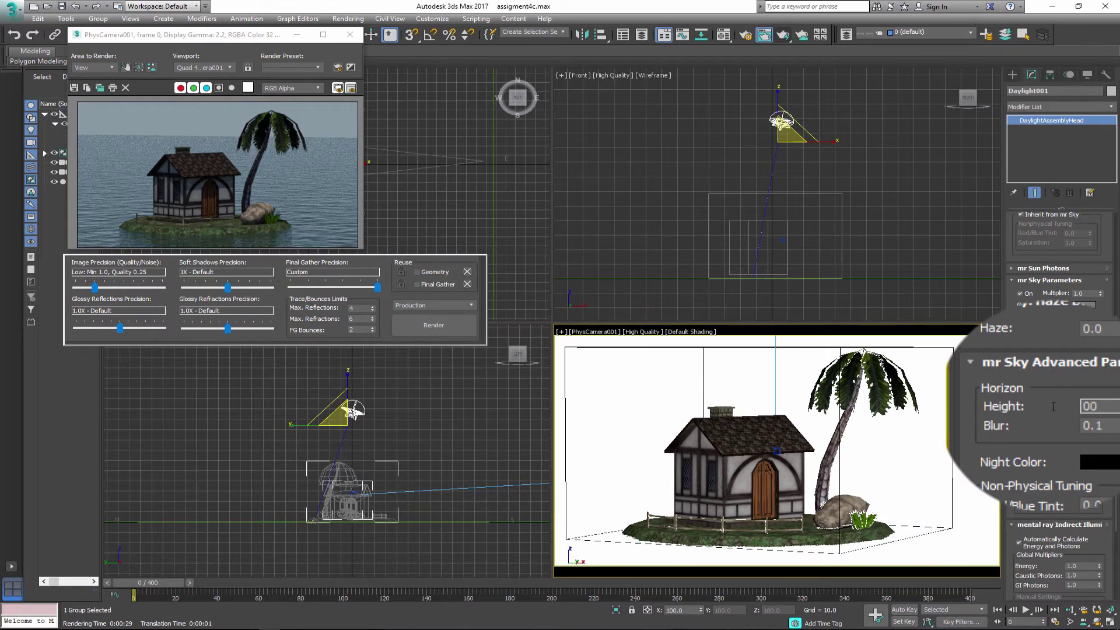
key(Return)
Step: Change the mr Sky ground color to a light grey-blue and render the camera view
click(1084, 306)
click(285, 138)
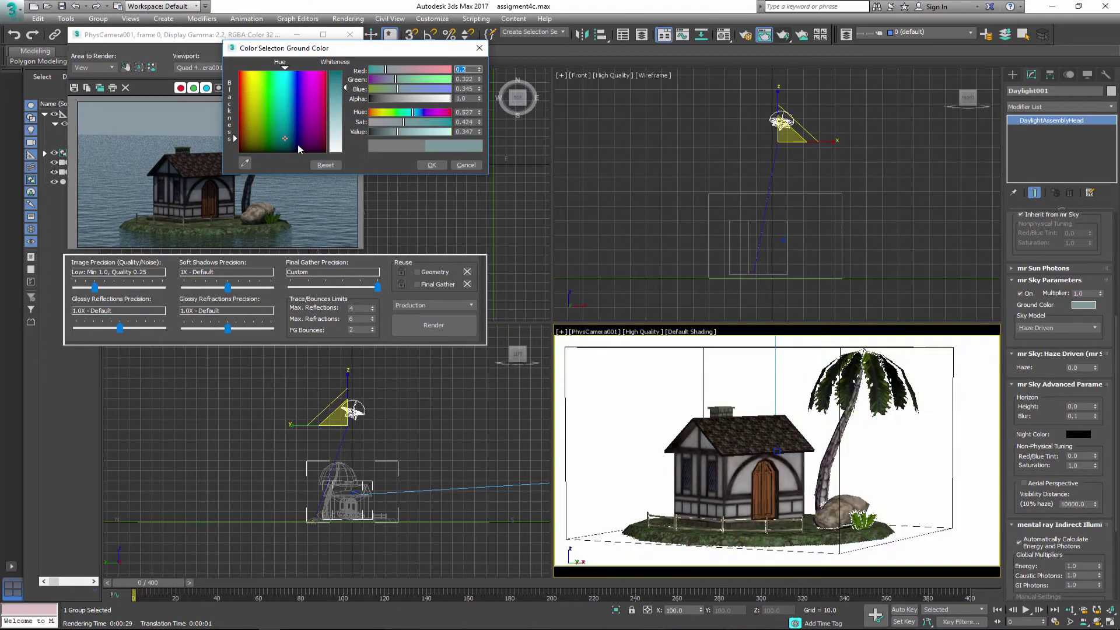
drag(343, 87, 344, 113)
click(431, 165)
key(shift+q)
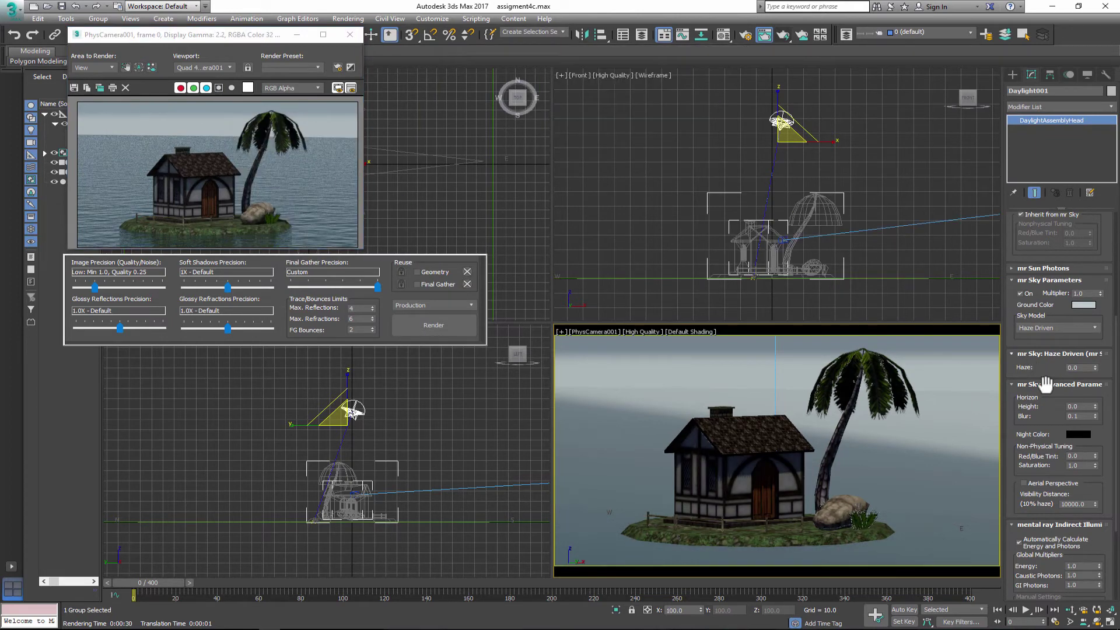
Step: Set the mr Sky horizon height to -0.2 and render the camera view
double_click(1072, 406)
text(-)
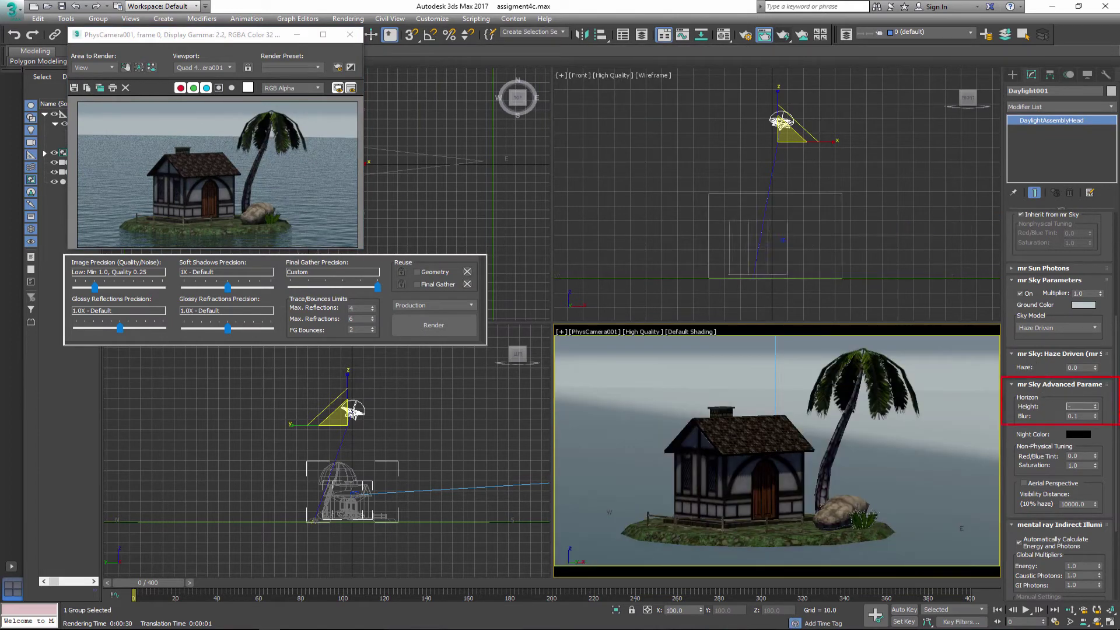
text(0.2)
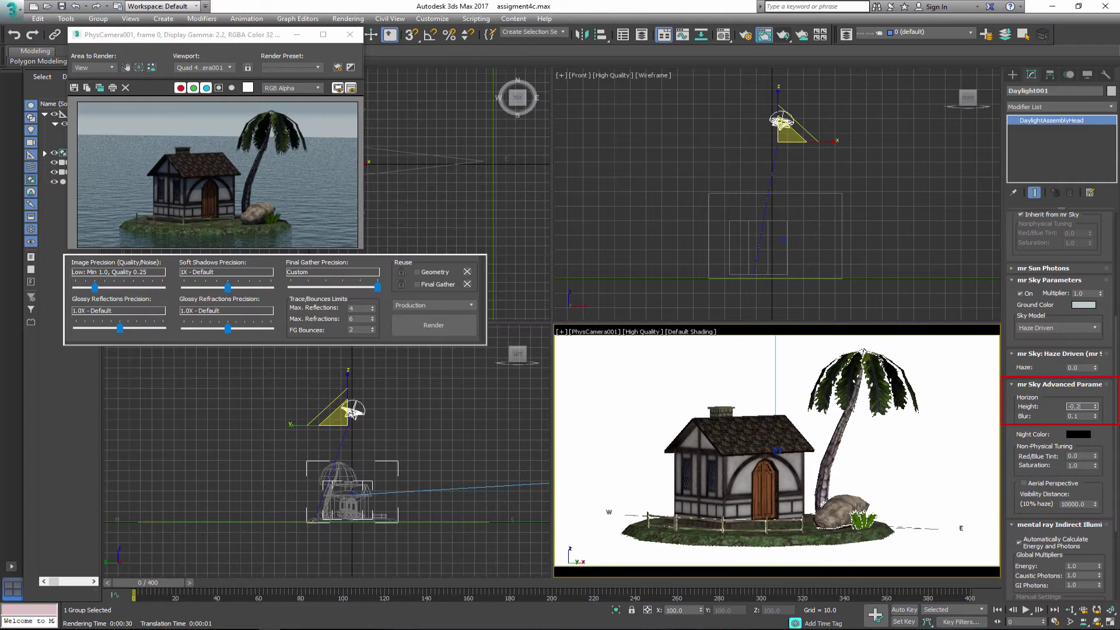
key(shift+q)
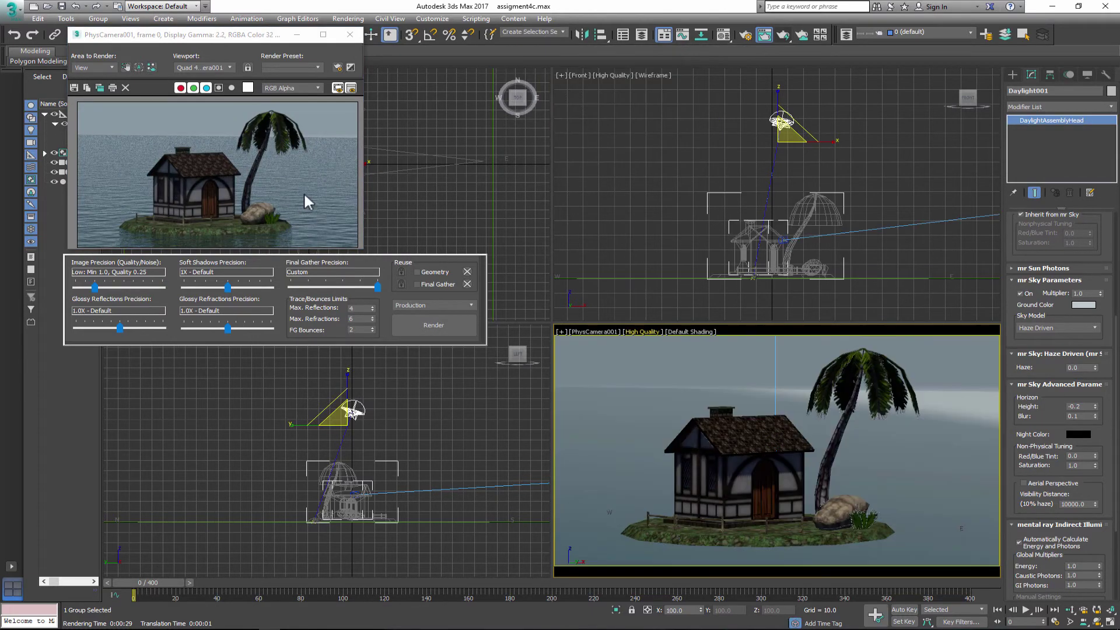
Step: Set the mr Sun multiplier to 1.4 and softness samples to 27, and render with image precision at Medium: Min 1.0, Quality 1.0
scroll(1105, 319, up, 5)
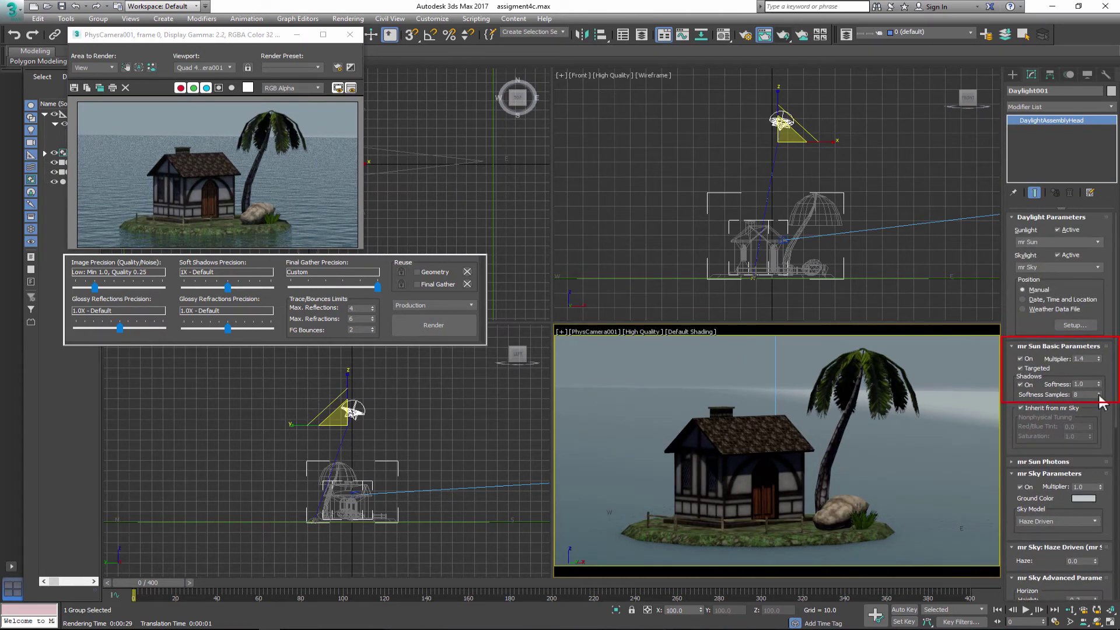
drag(1099, 395, 1099, 380)
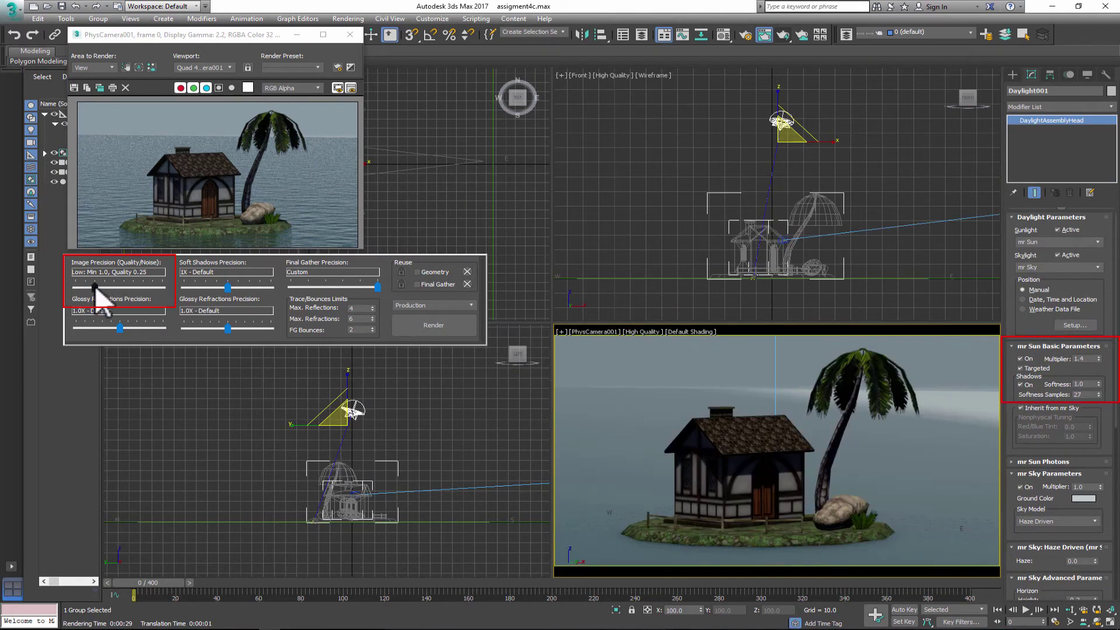
drag(95, 286, 115, 286)
click(433, 325)
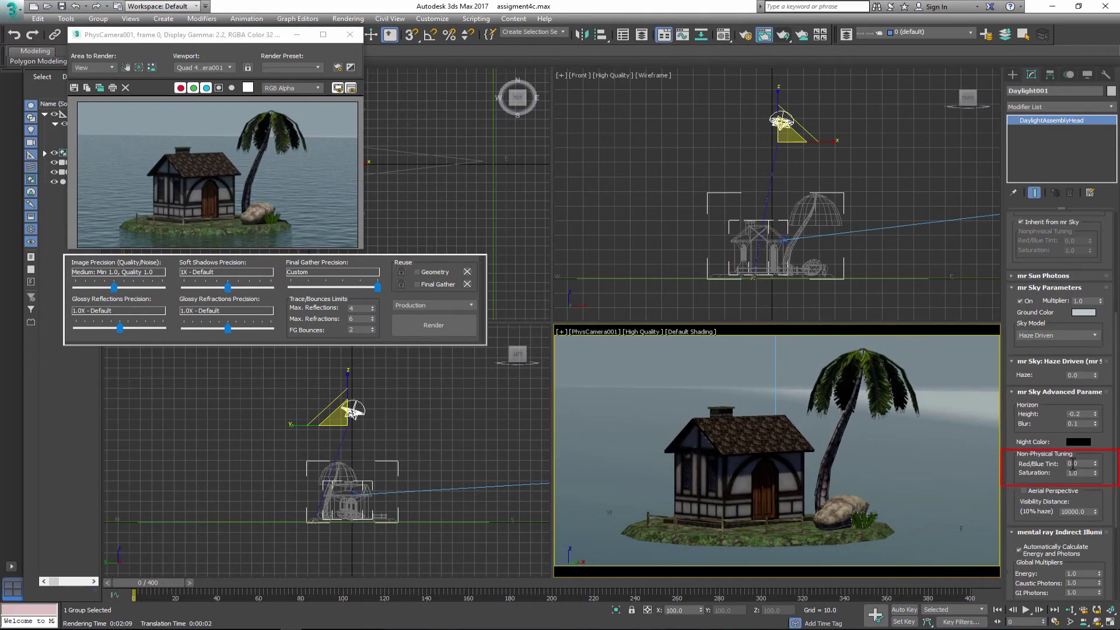
Step: Try mr Sky Red/Blue Tint values of 1 and -1, rendering the camera view to compare
drag(1081, 465, 1066, 464)
text(1)
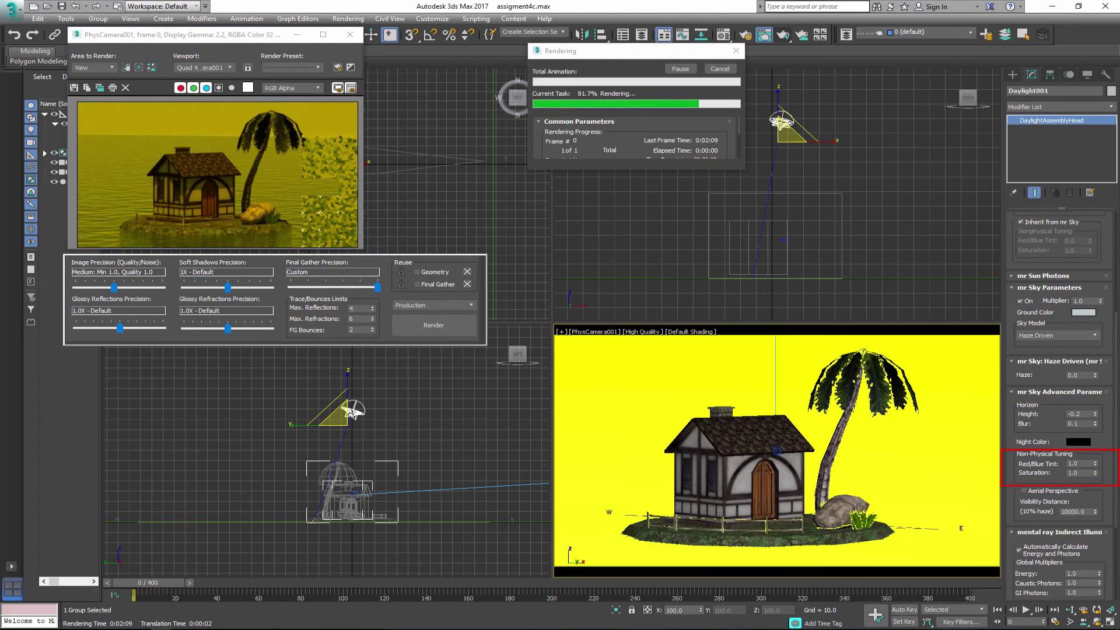
text(-1)
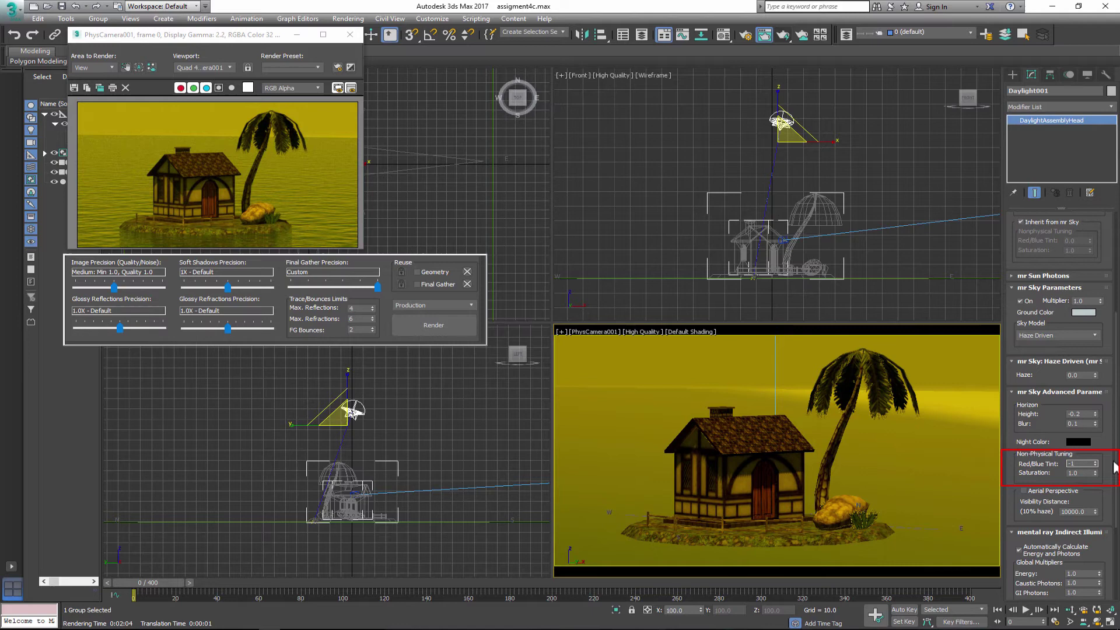
key(Tab)
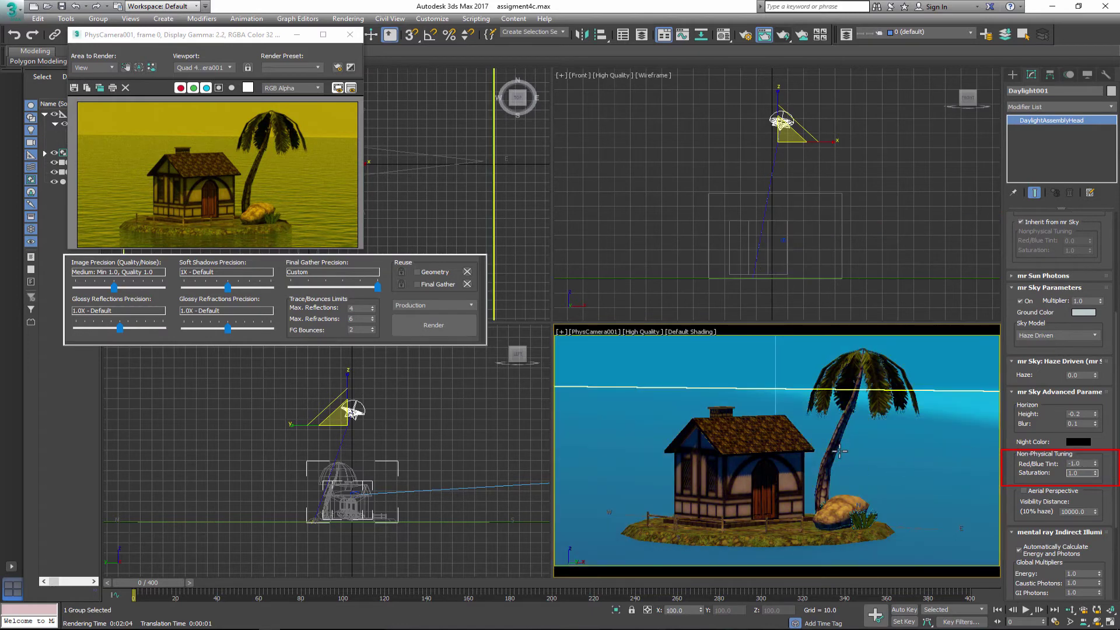
Step: Set the mr Sky Red/Blue Tint to 0.0 and its saturation to 2.0
drag(1086, 463, 1067, 464)
text(-0.5)
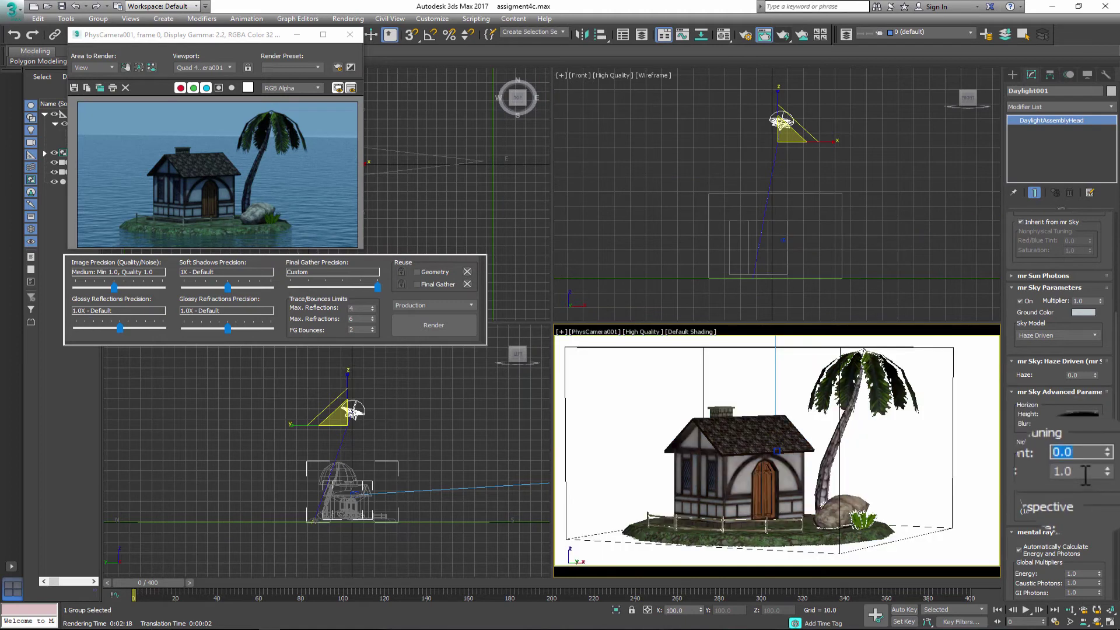
click(1081, 473)
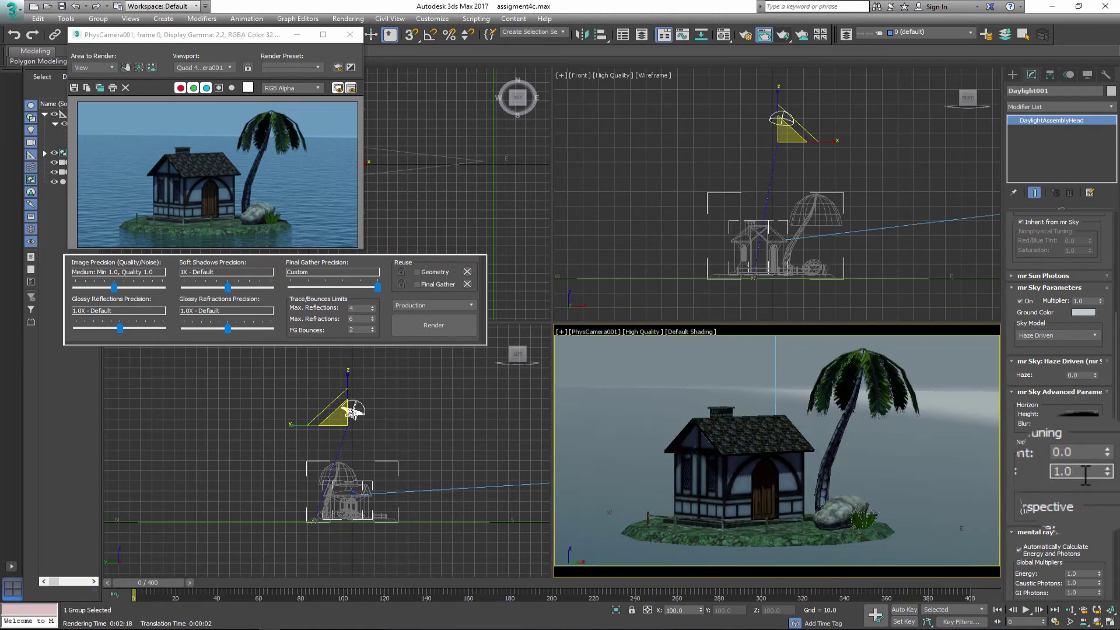
drag(1087, 472, 1057, 473)
text(2)
key(Return)
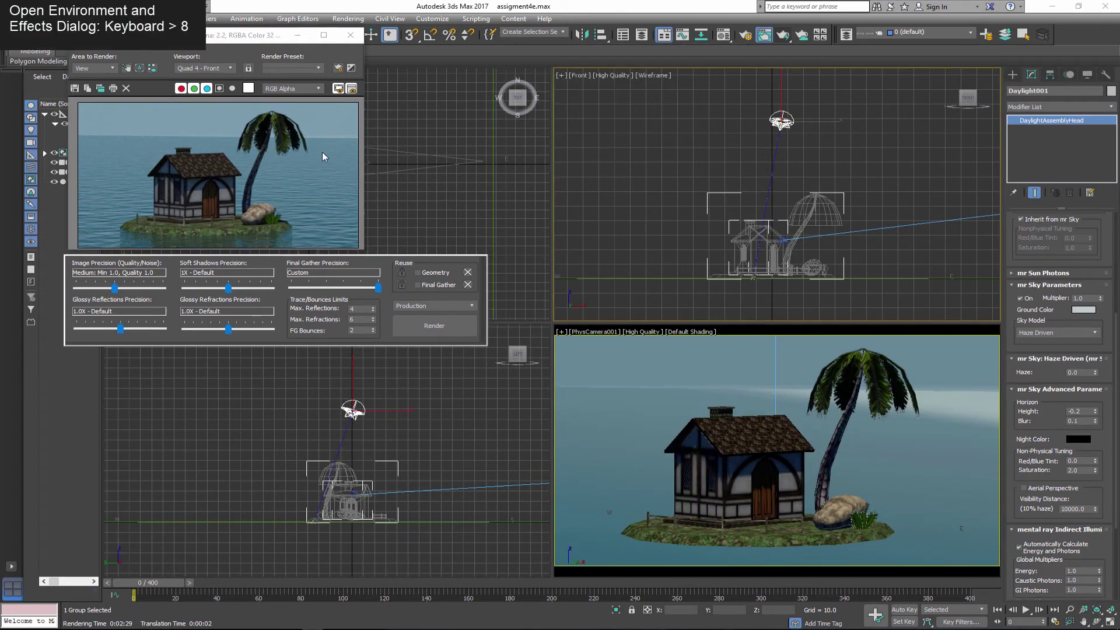
Step: In the environment settings, switch to Photographic Exposure and apply the Physically Based Lighting, Outdoor Daylight, Clear Sky preset
key(8)
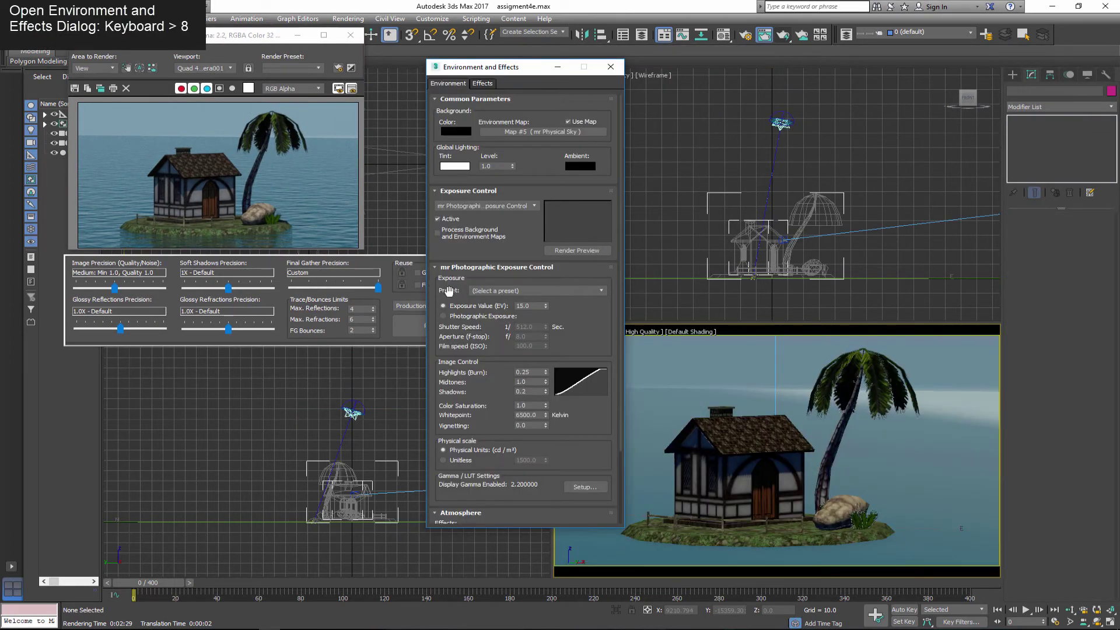
click(465, 319)
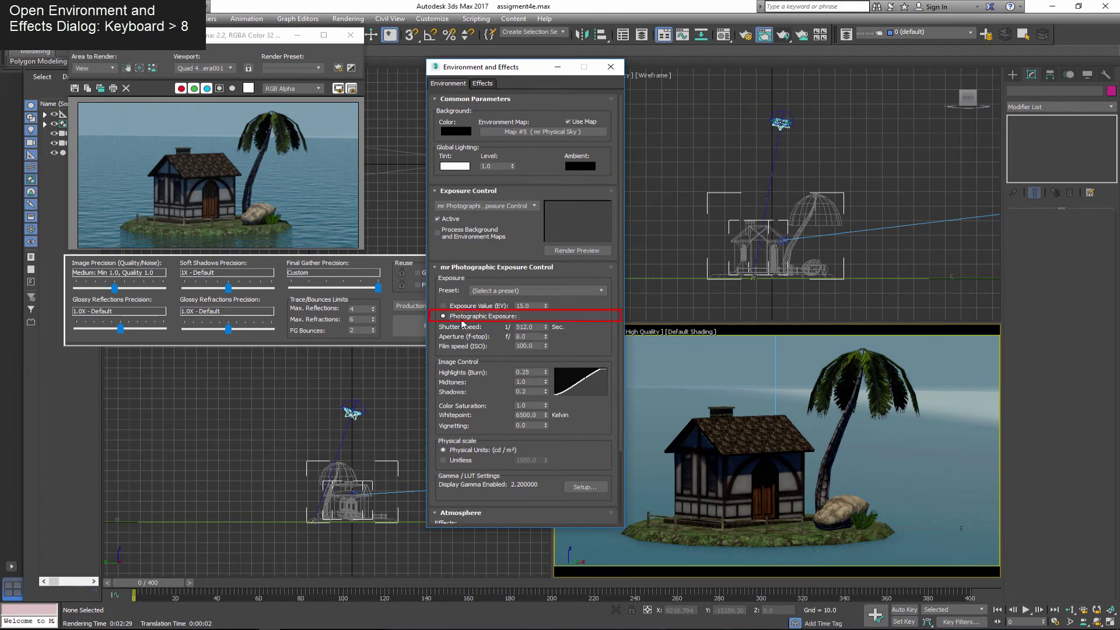
click(584, 291)
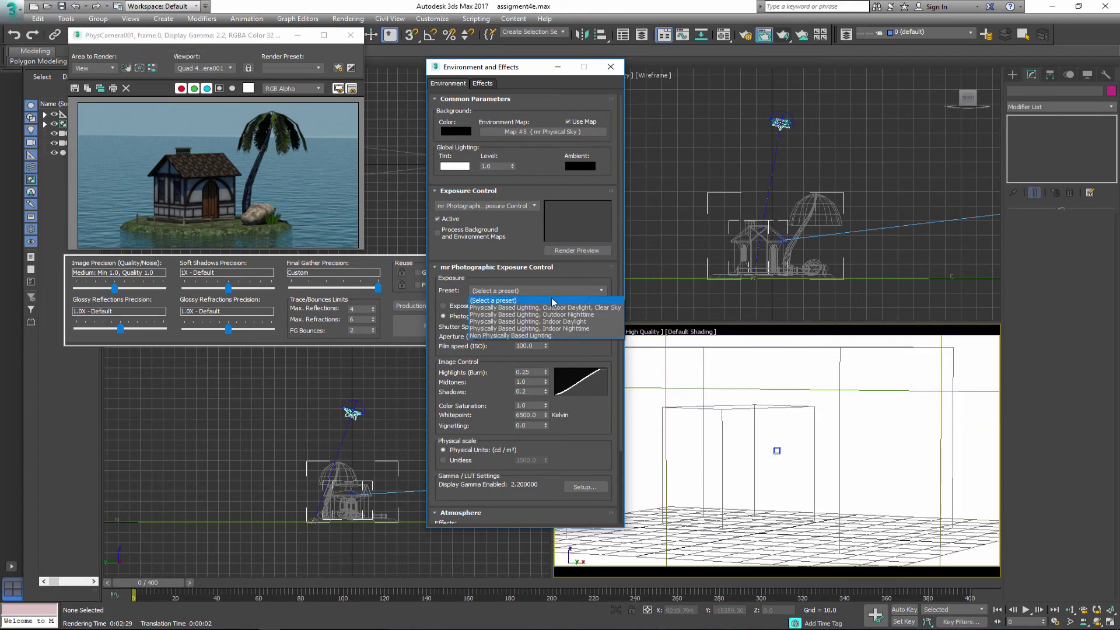
click(583, 309)
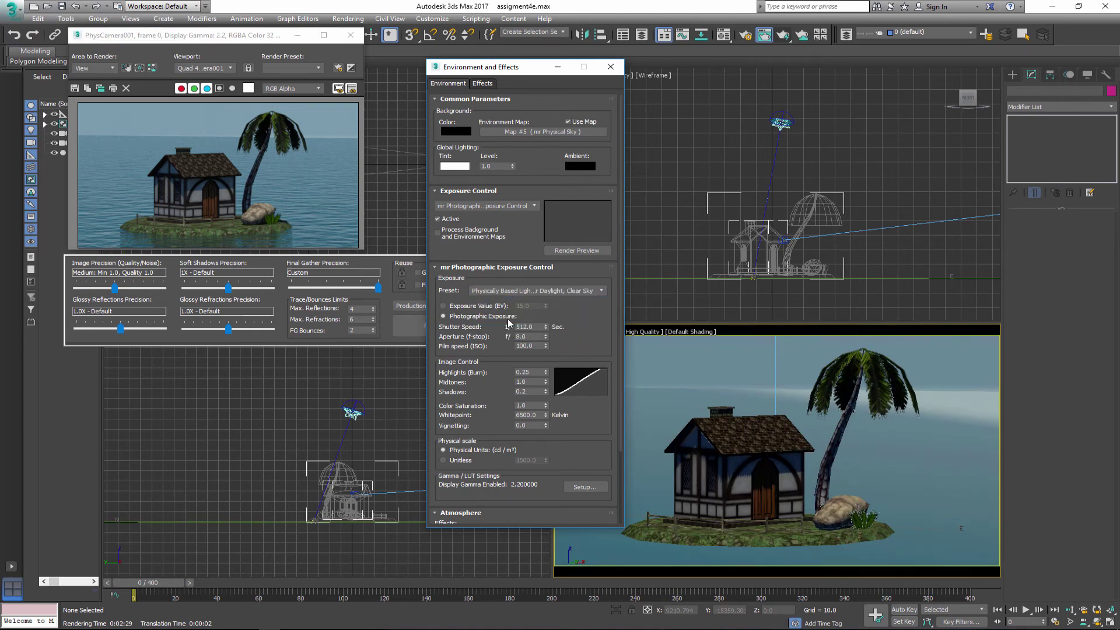
Step: Set the photographic exposure's color saturation to 1.5 and film speed (ISO) to 200
drag(575, 318, 572, 231)
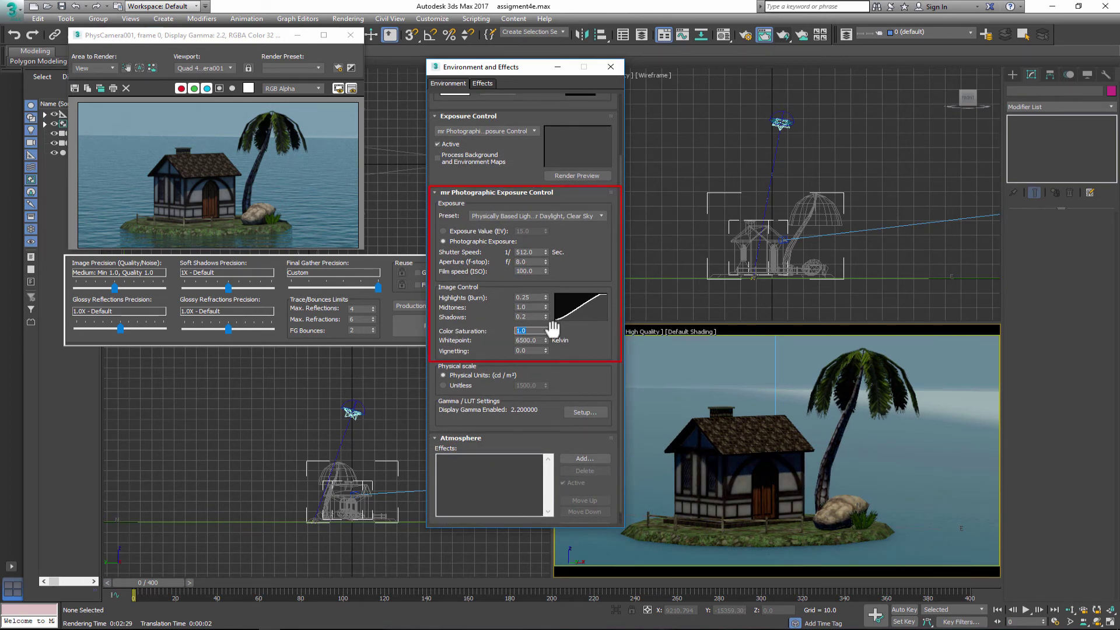
text(1.)
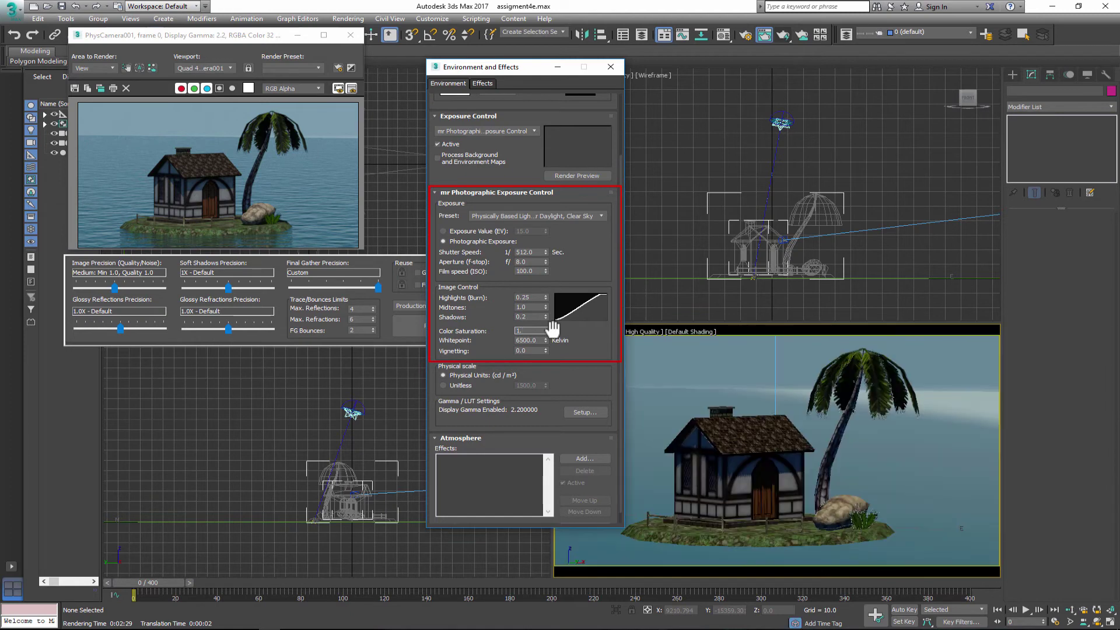
drag(534, 271, 511, 273)
text(200)
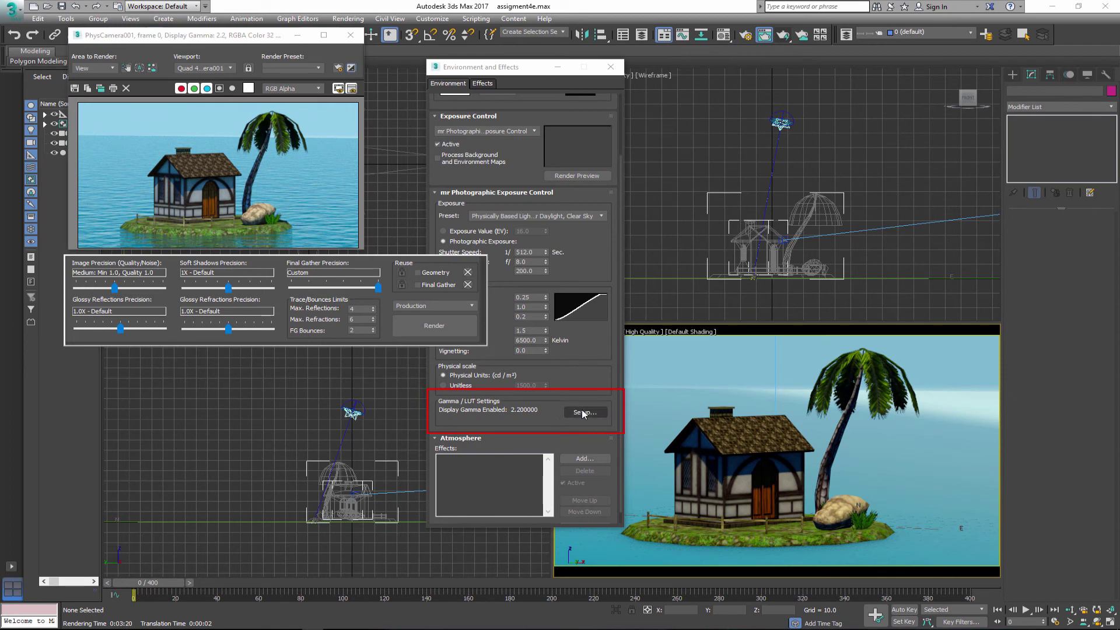
Step: Set the display gamma to 2.8, render the camera view, and close the environment settings
click(582, 411)
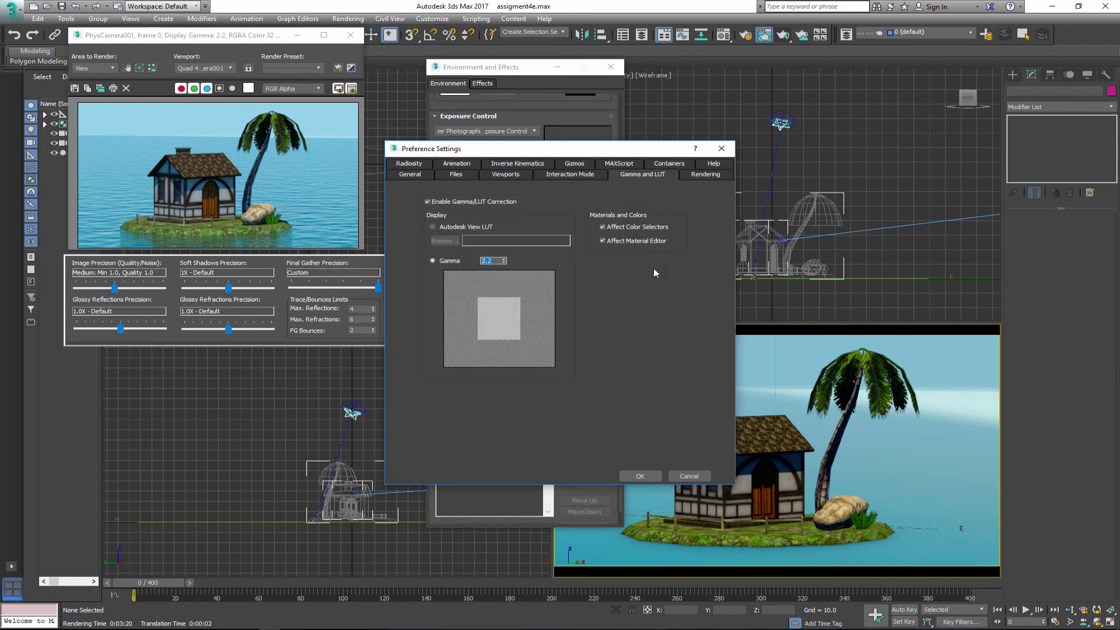
text(2.8)
click(640, 476)
key(shift+q)
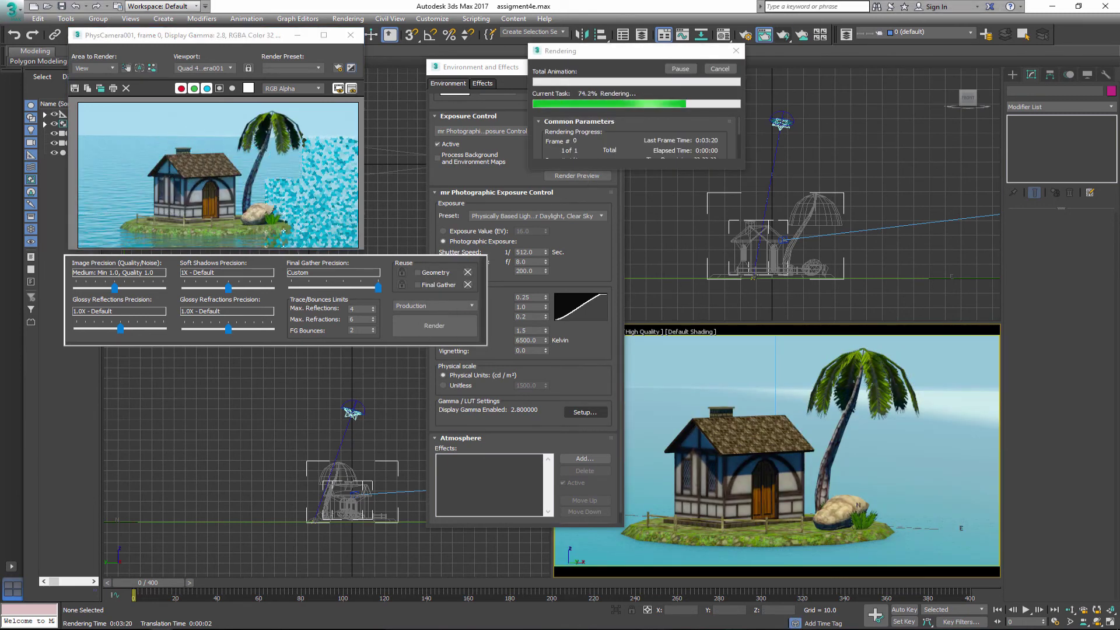
click(514, 69)
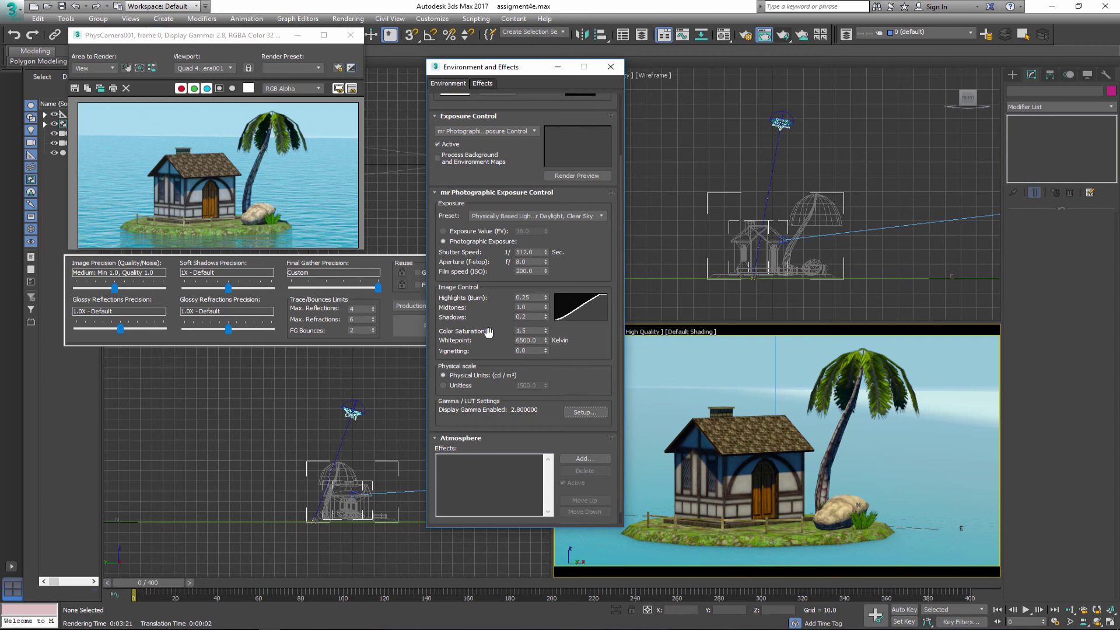
scroll(583, 371, down, 1)
scroll(582, 354, up, 5)
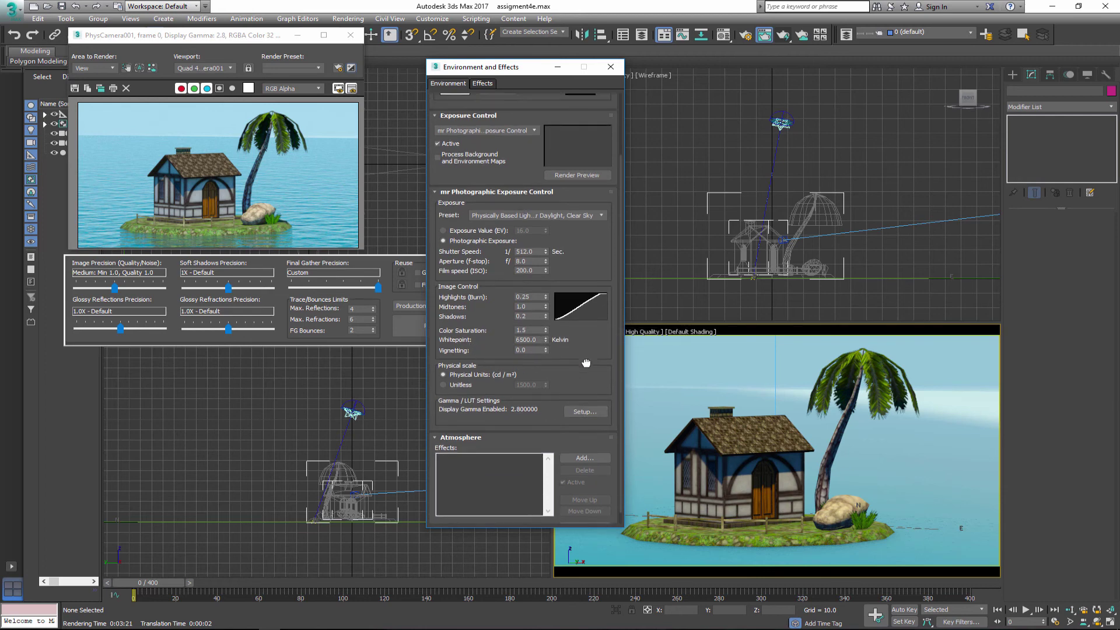
click(611, 66)
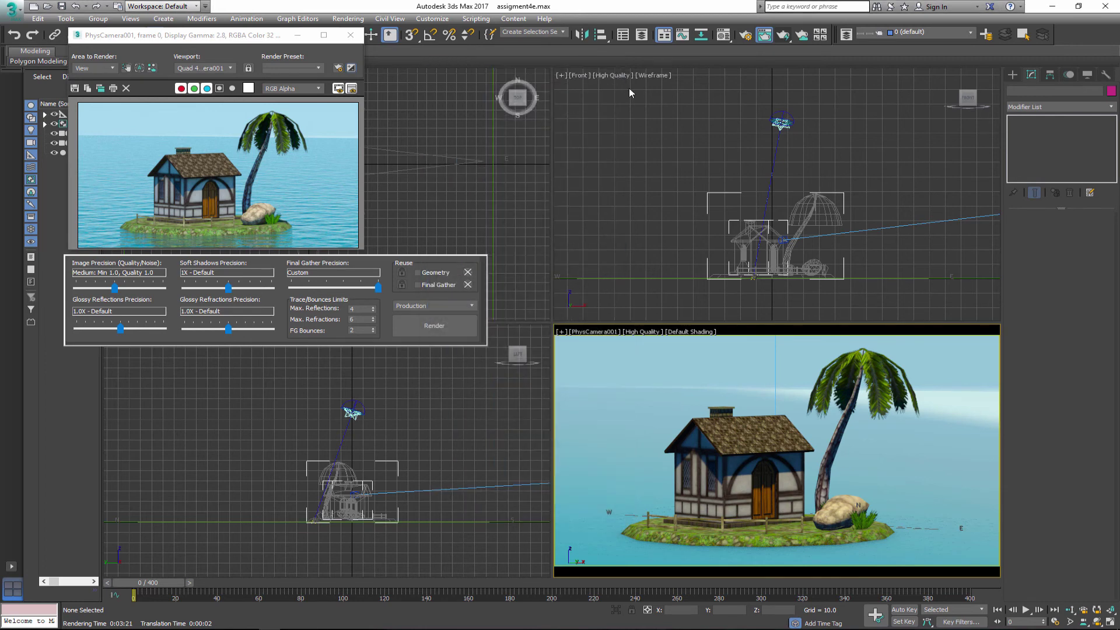
Step: Set the output size to HDTV 1920x1080 and render the PhysCamera001 view
click(745, 35)
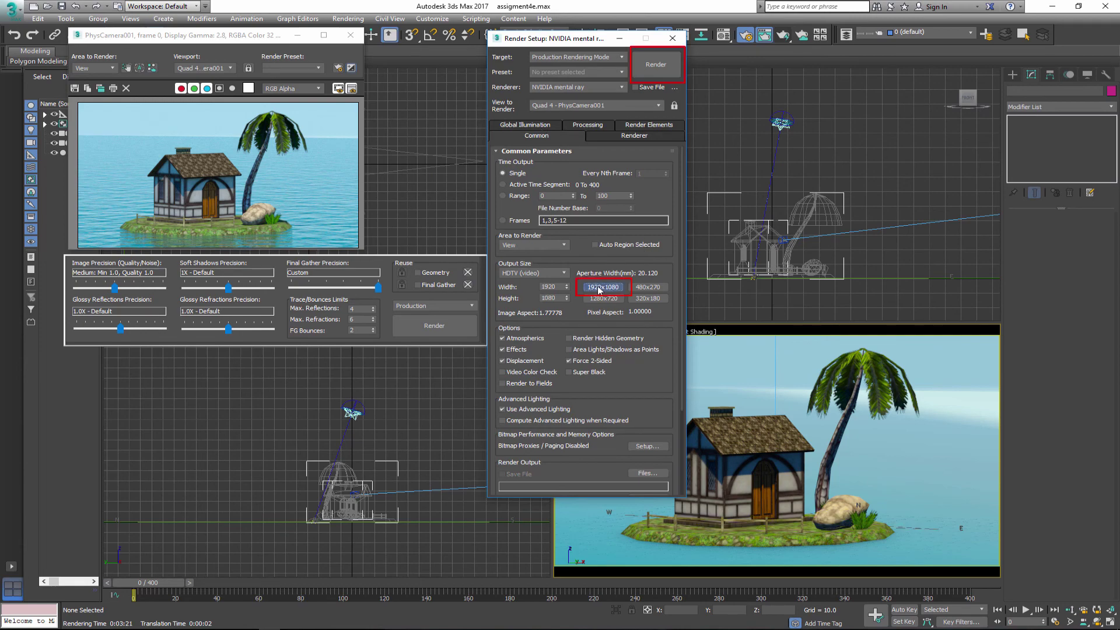
click(655, 64)
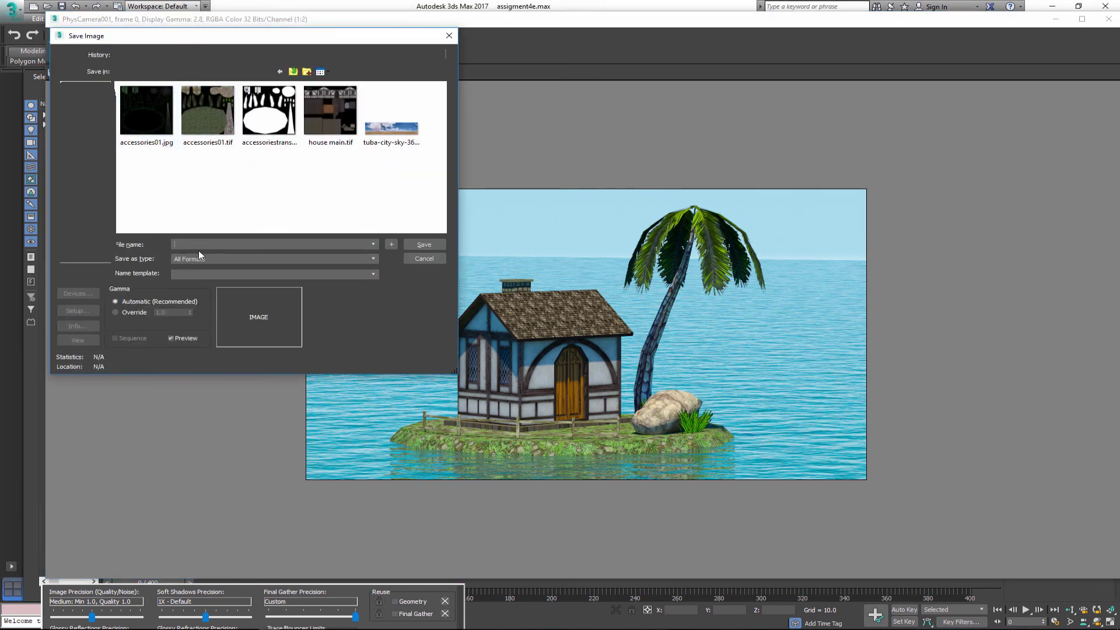
Step: Save the rendered image in TIF format under the name "final render"
click(203, 260)
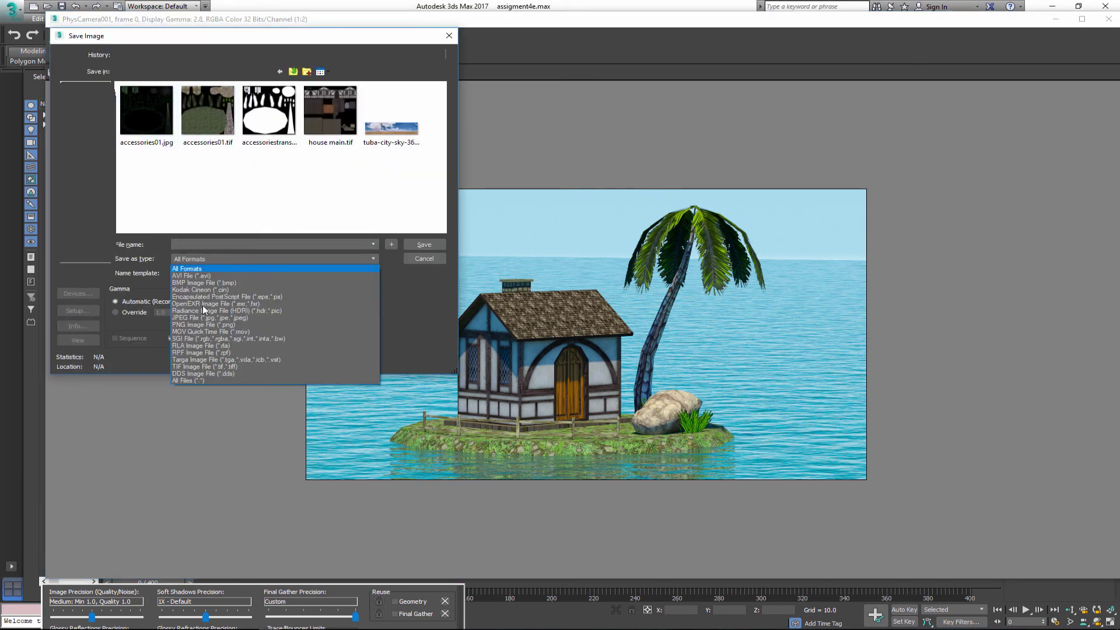
click(205, 367)
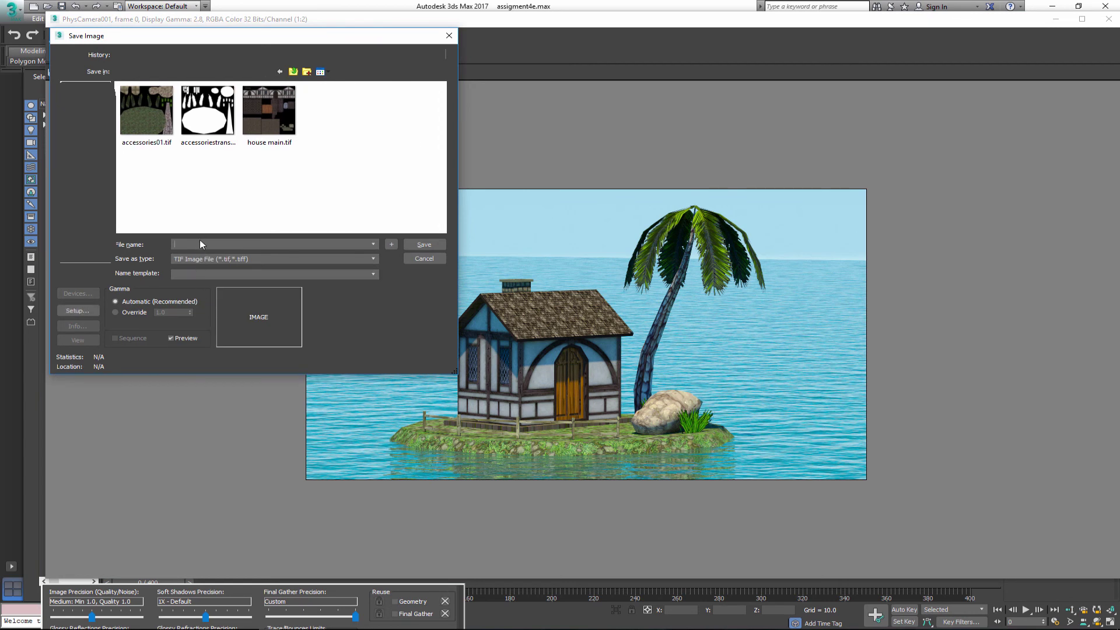
text(ws)
text(final render)
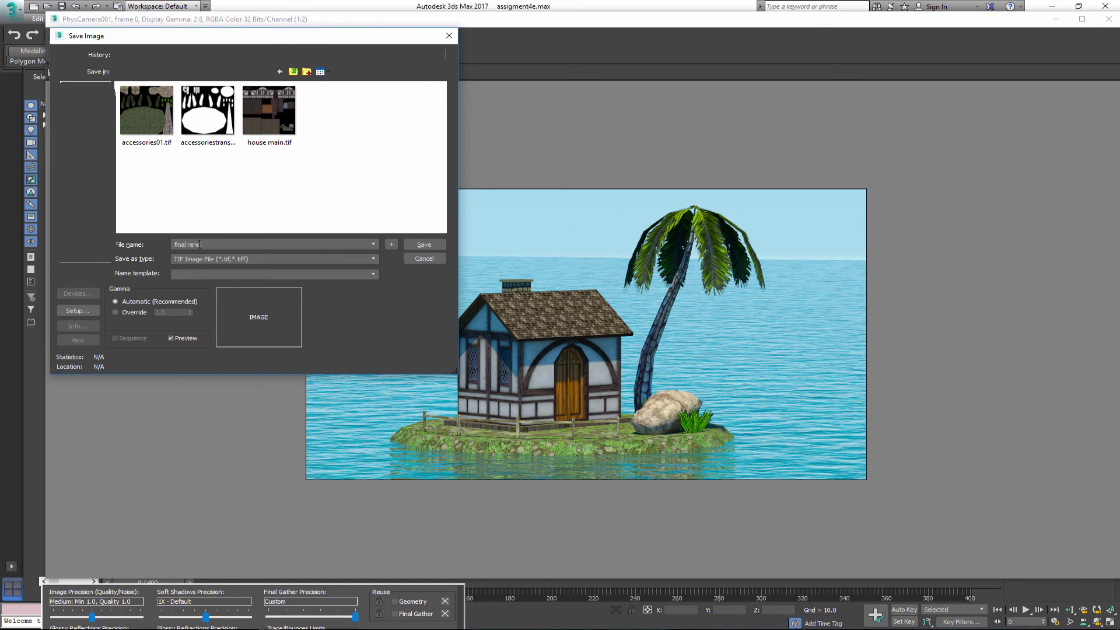